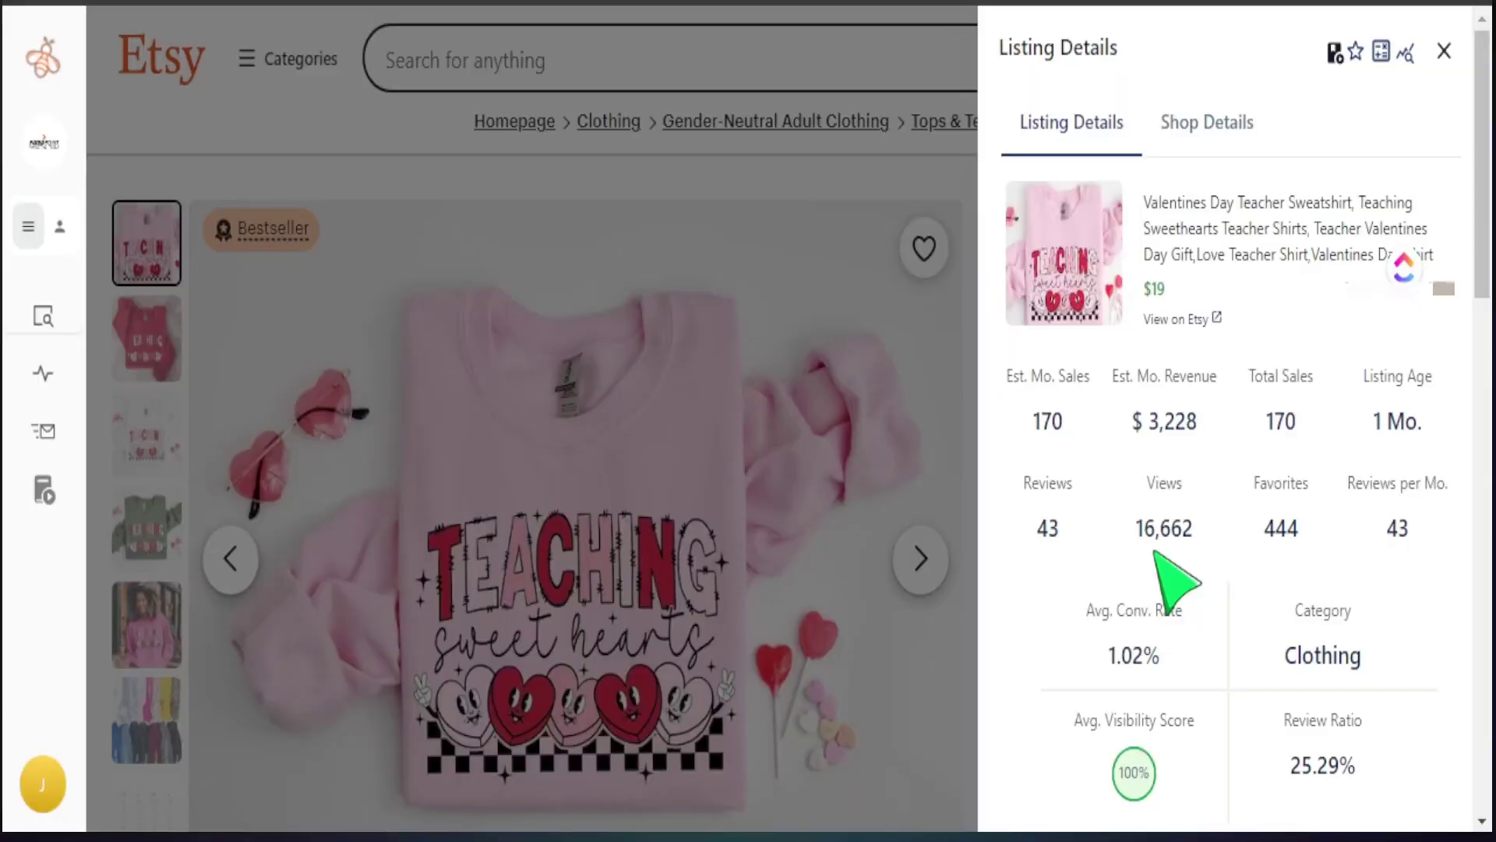
scroll(1177, 581, "down", 5)
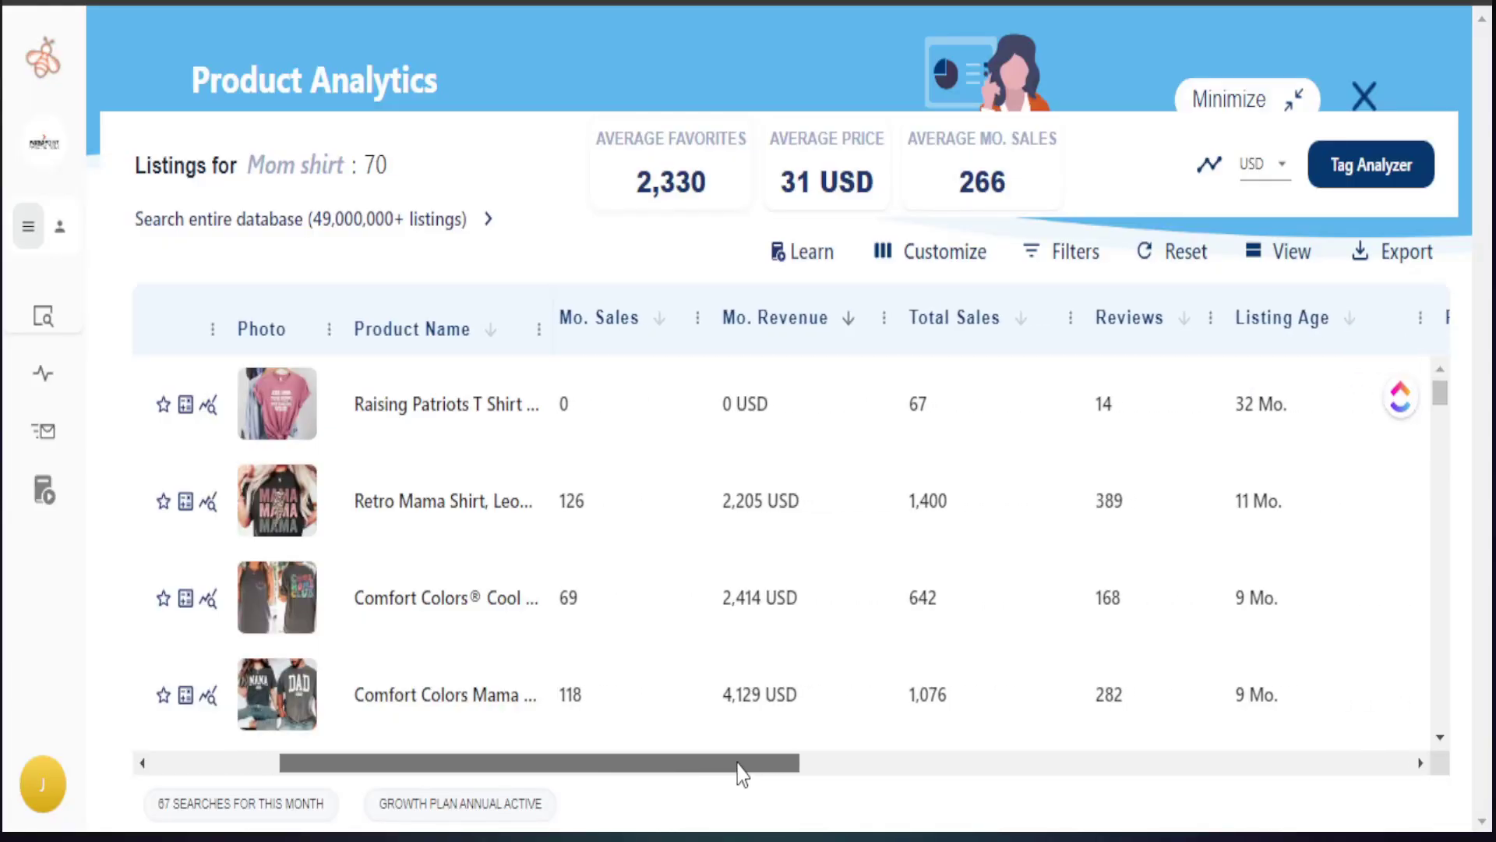
left_click_drag(738, 770, 909, 748)
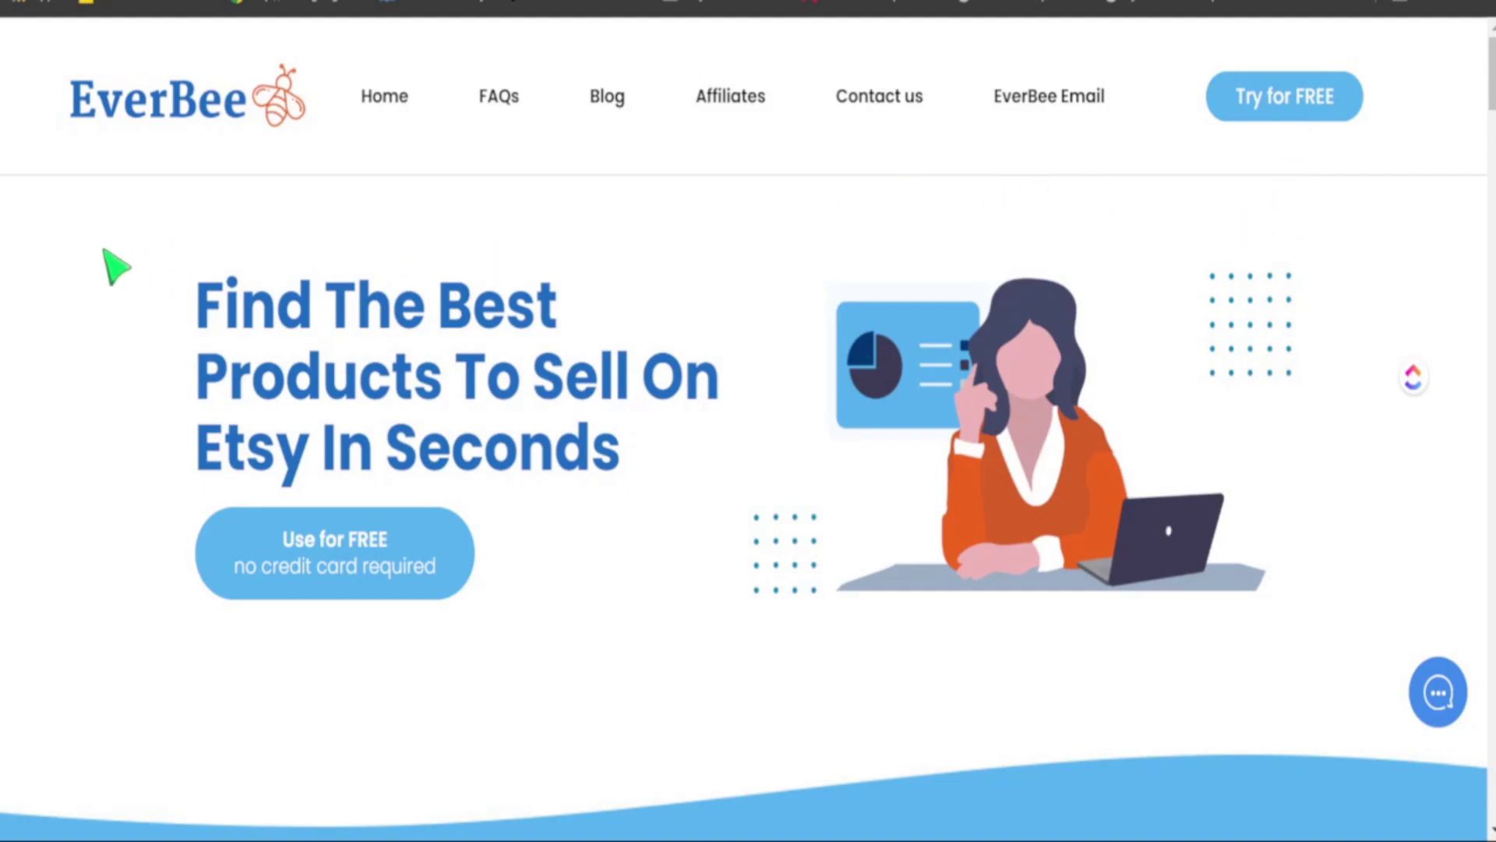
Read through the EverBee homepage's overview of its Etsy product analytics features.
scroll(458, 382, "down", 2)
scroll(445, 361, "down", 8)
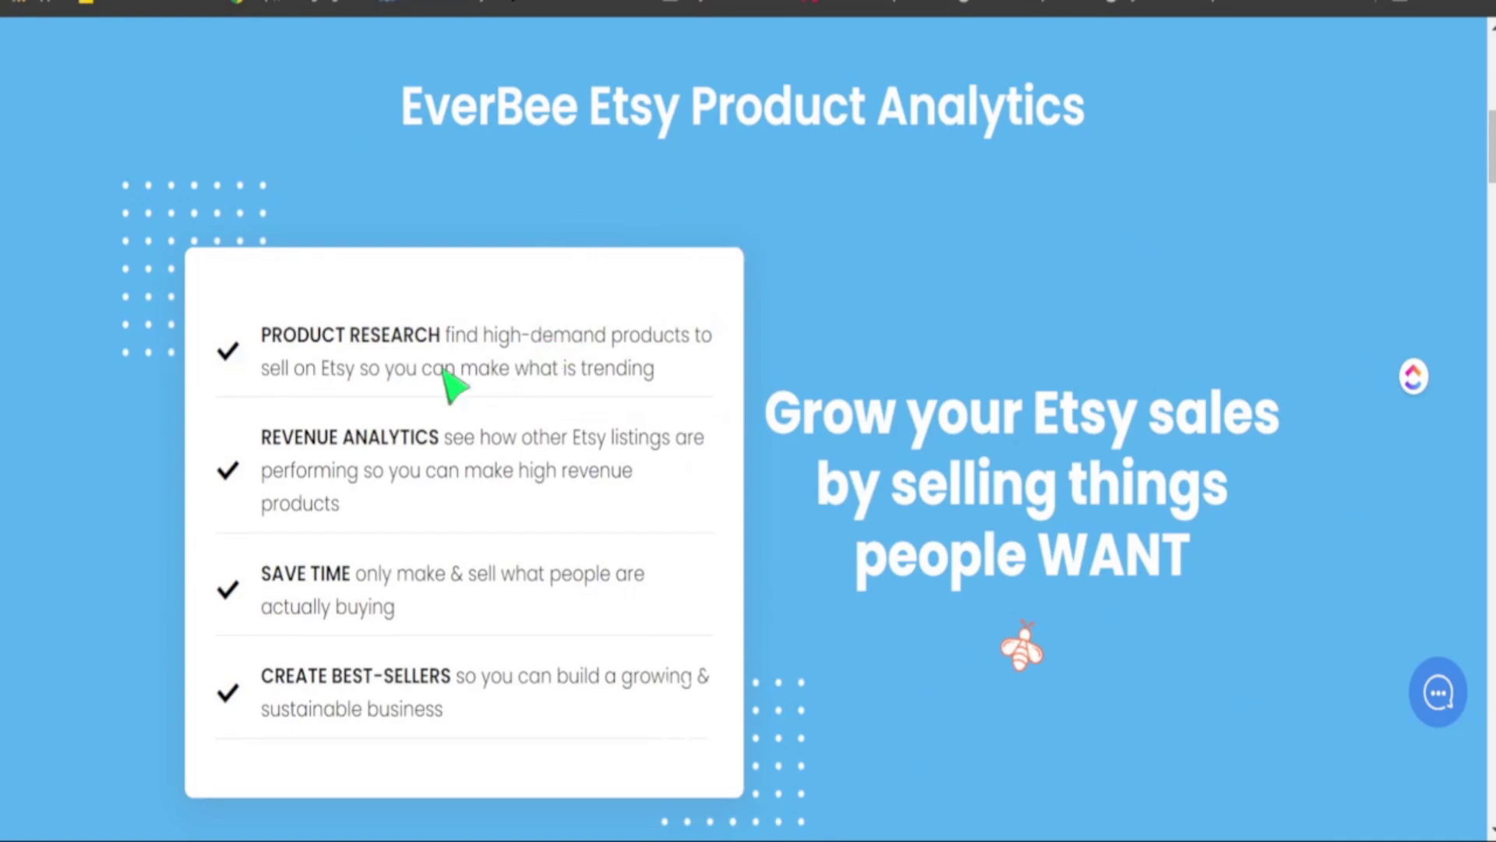
scroll(382, 382, "down", 2)
scroll(1041, 413, "down", 4)
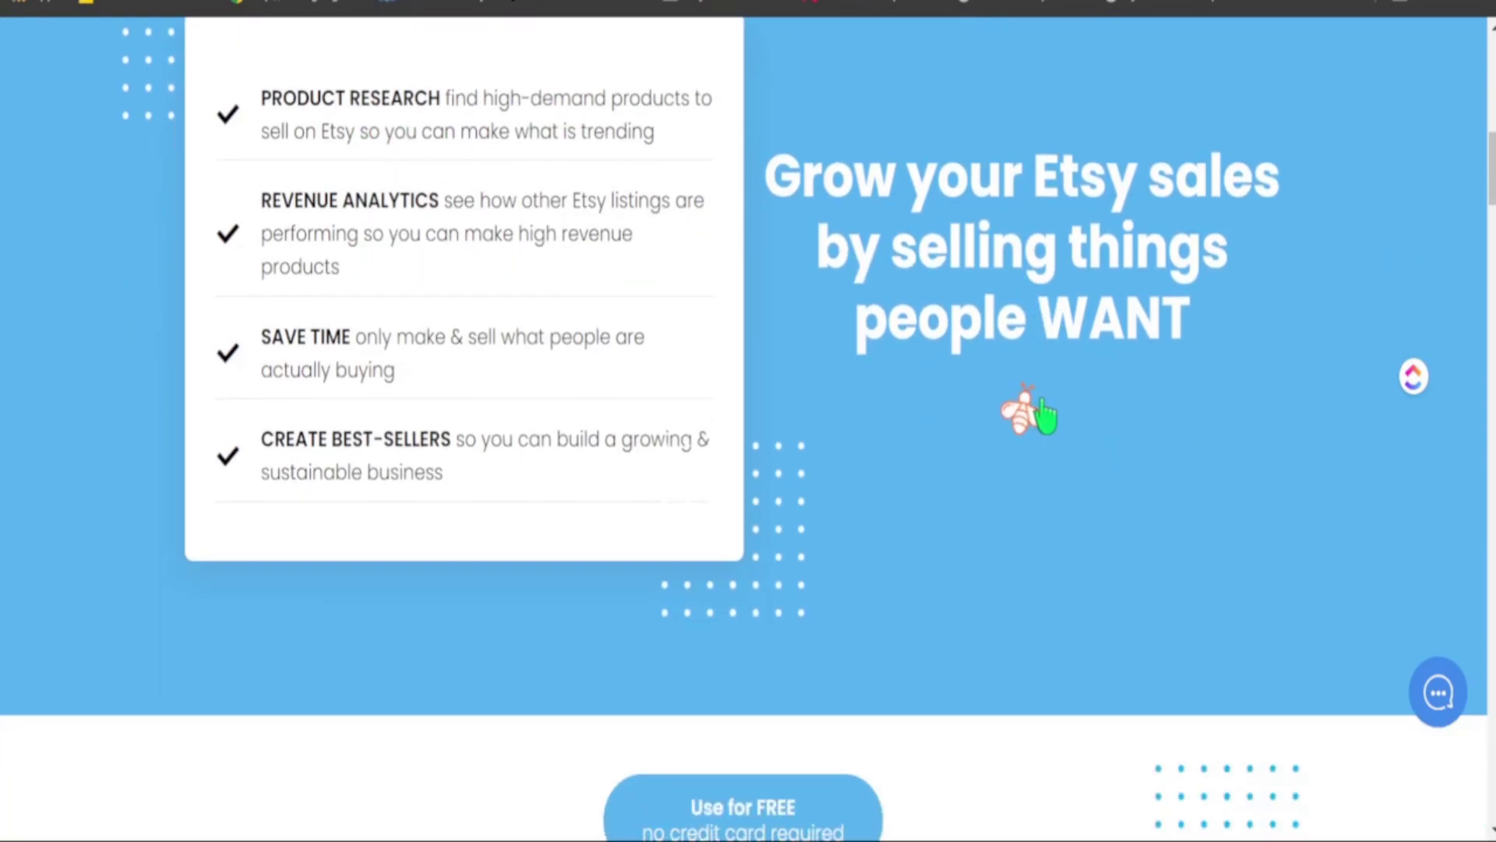
scroll(986, 429, "down", 6)
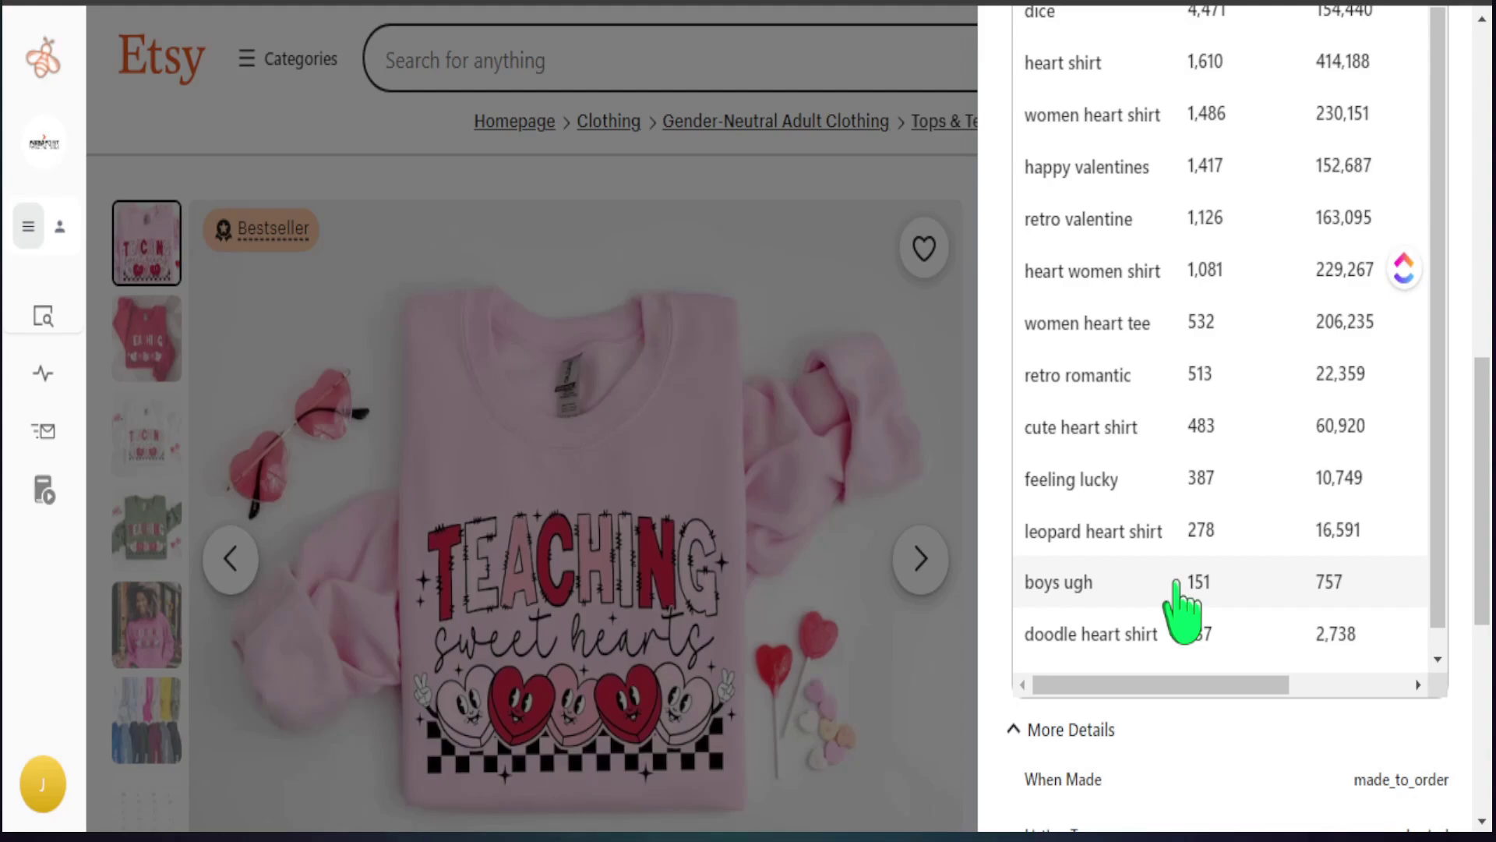
scroll(1169, 561, "up", 3)
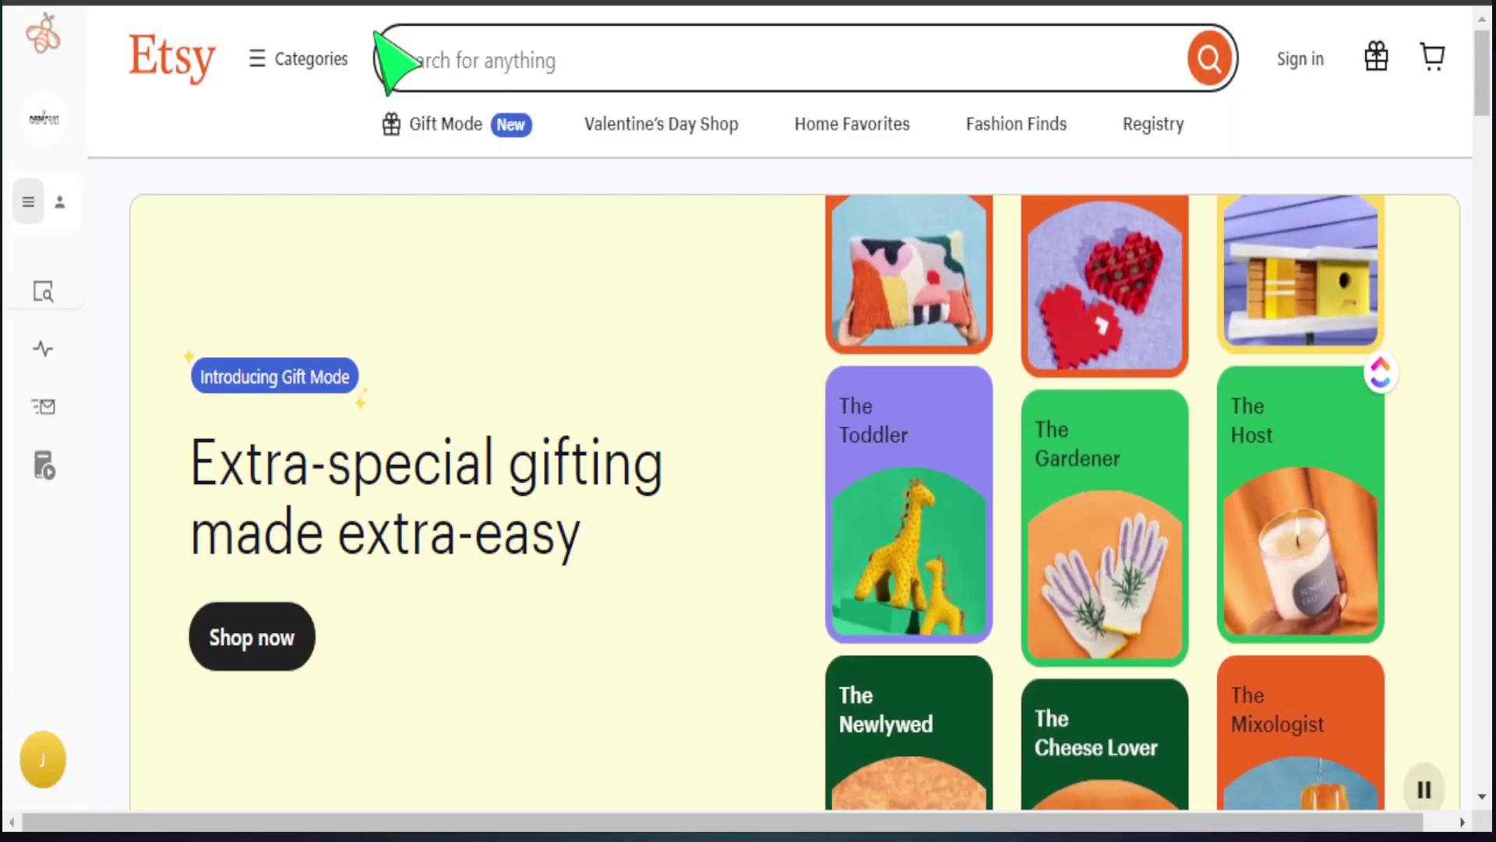
Search Etsy for "Mom shirt" and open EverBee's Product Analytics for the results.
left_click(519, 69)
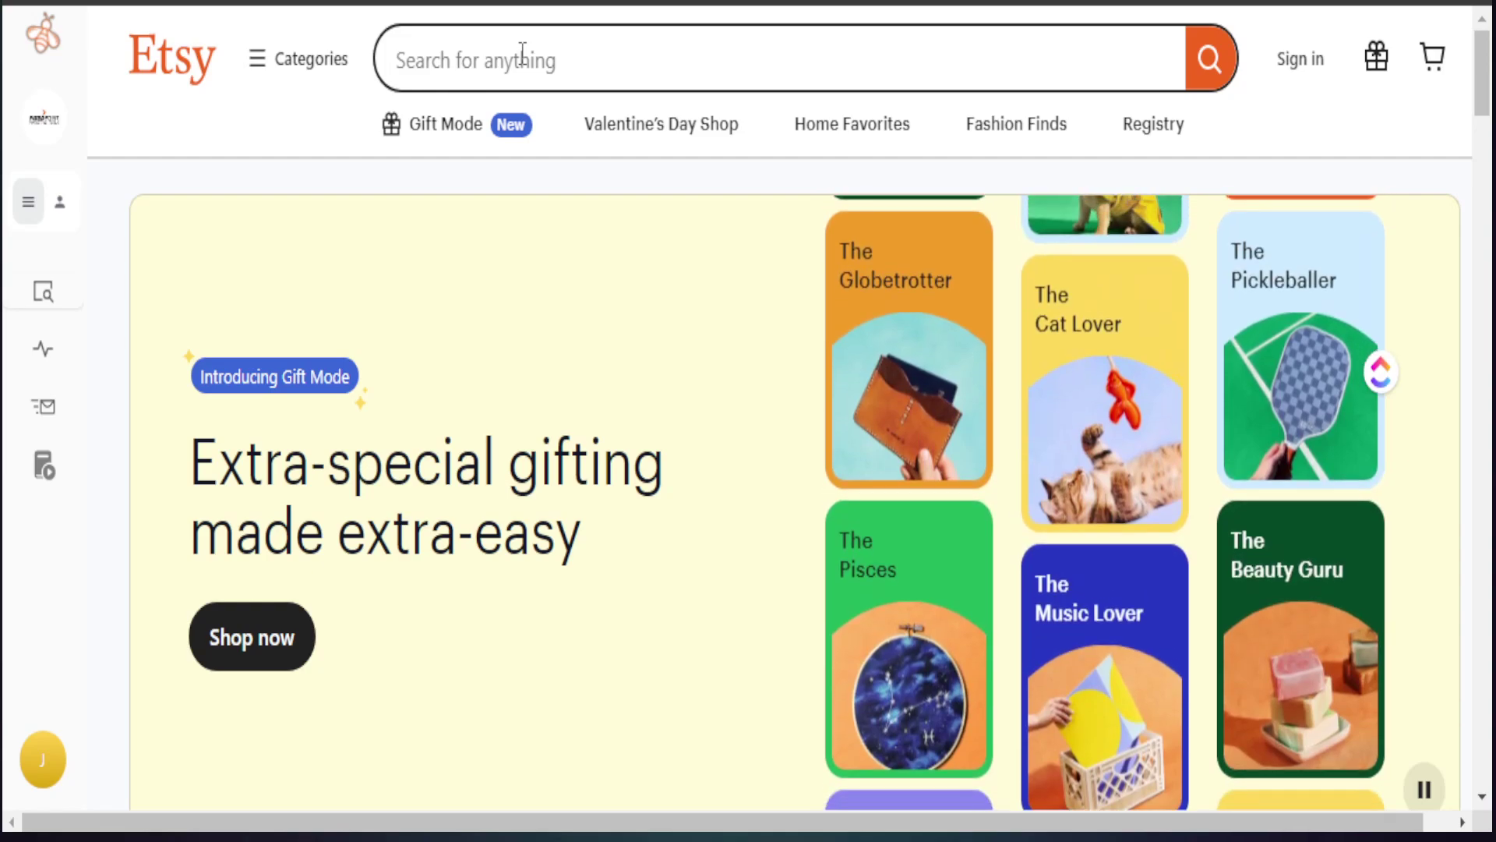
type("Mom shirt")
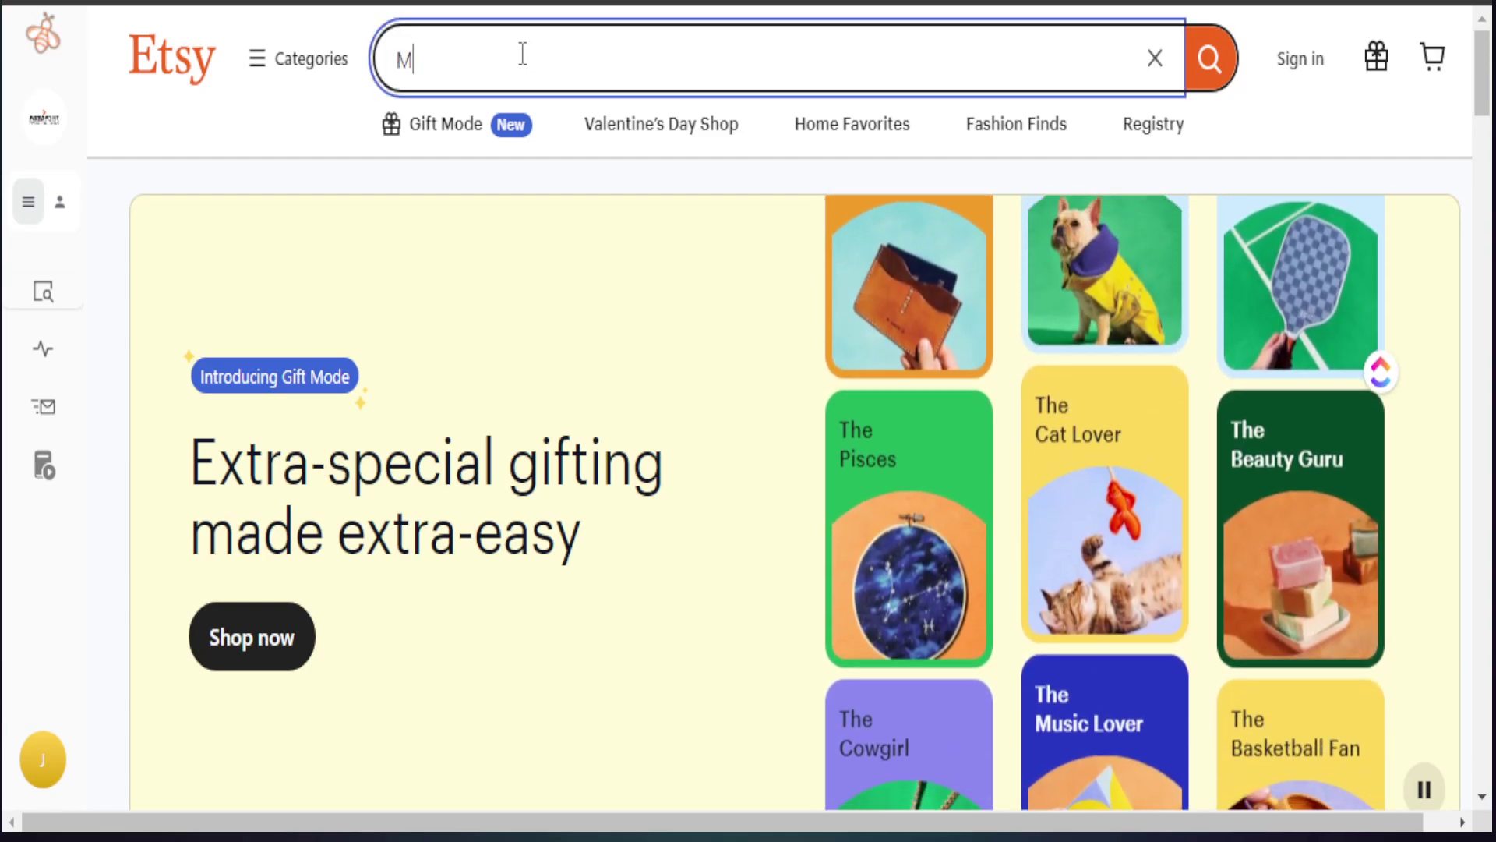
key("Return")
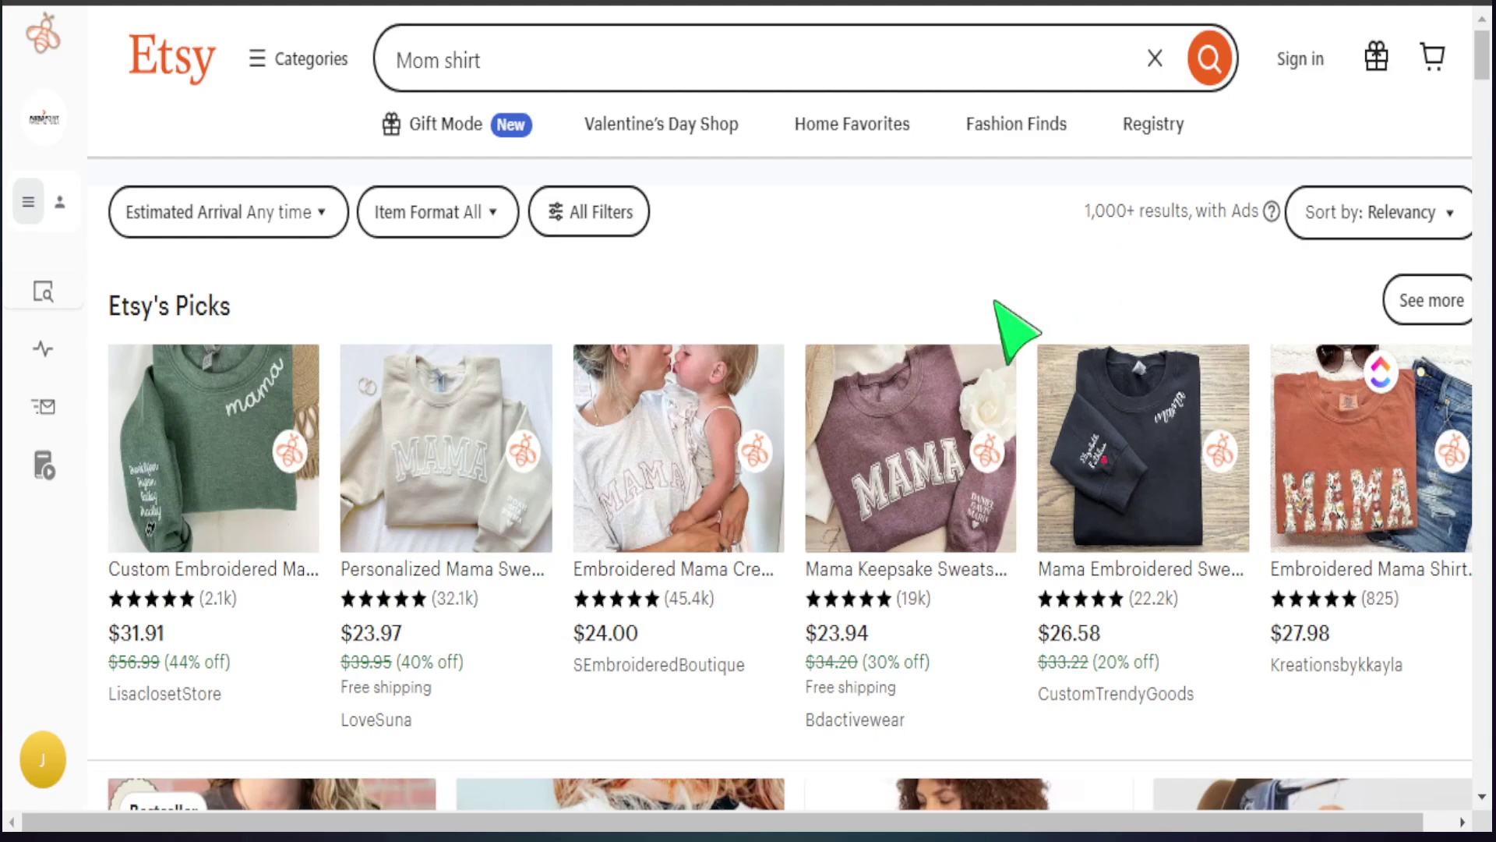
scroll(569, 506, "down", 3)
scroll(705, 530, "up", 3)
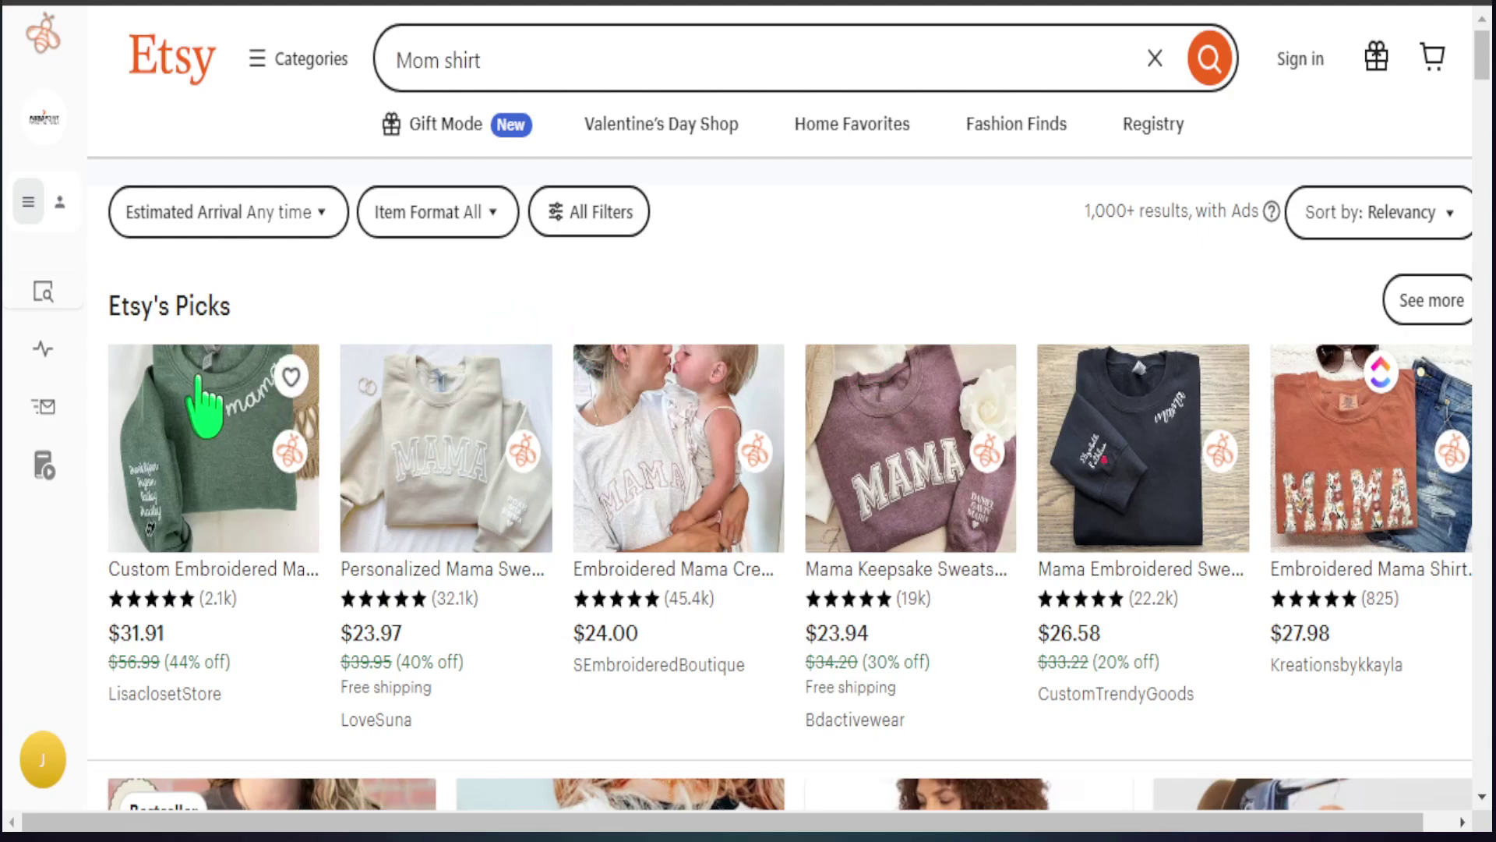
mouse_move(82, 362)
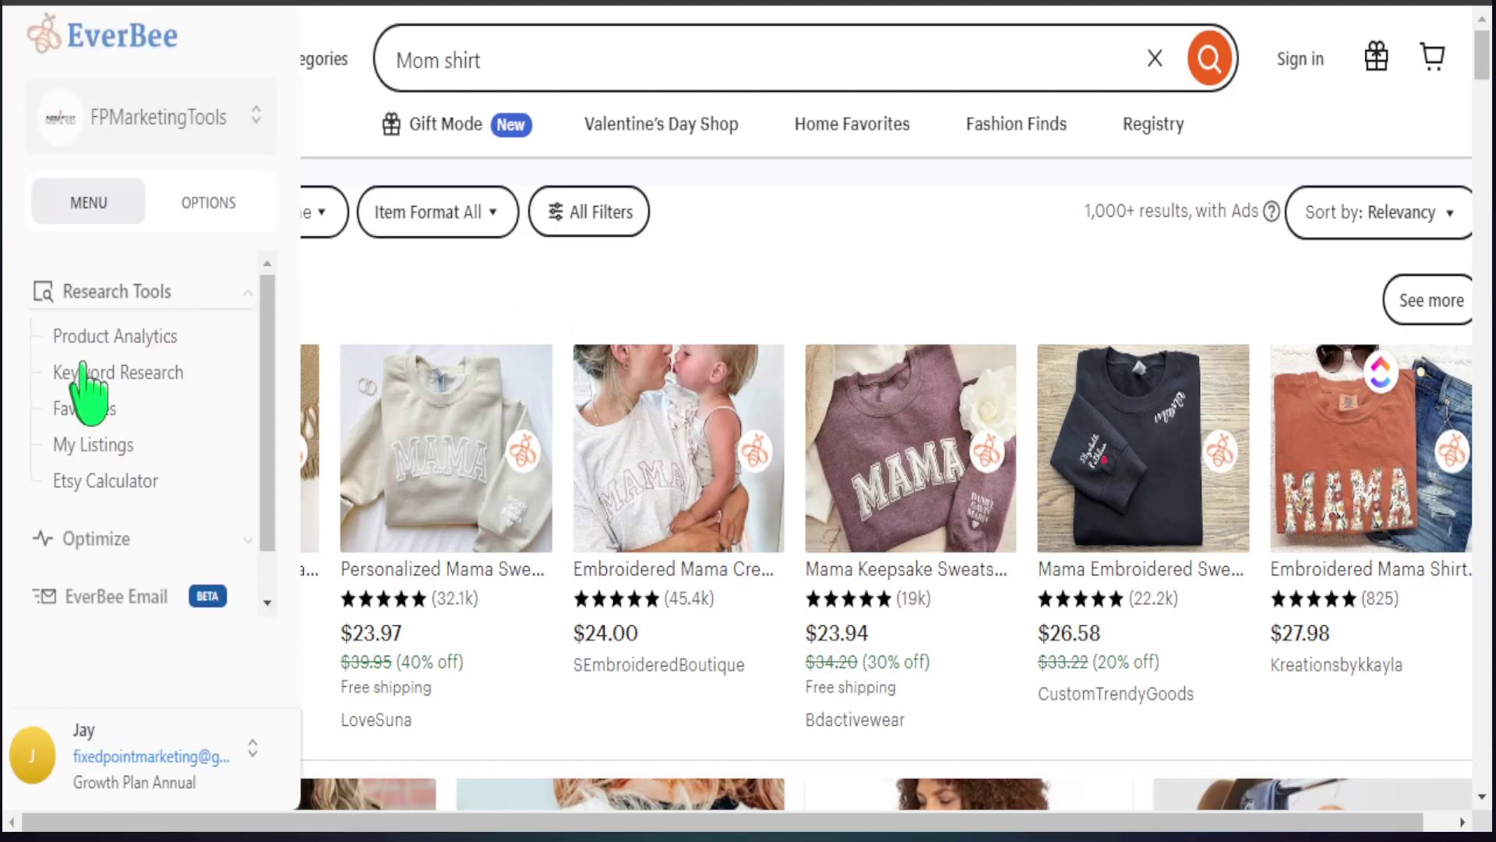
left_click(117, 336)
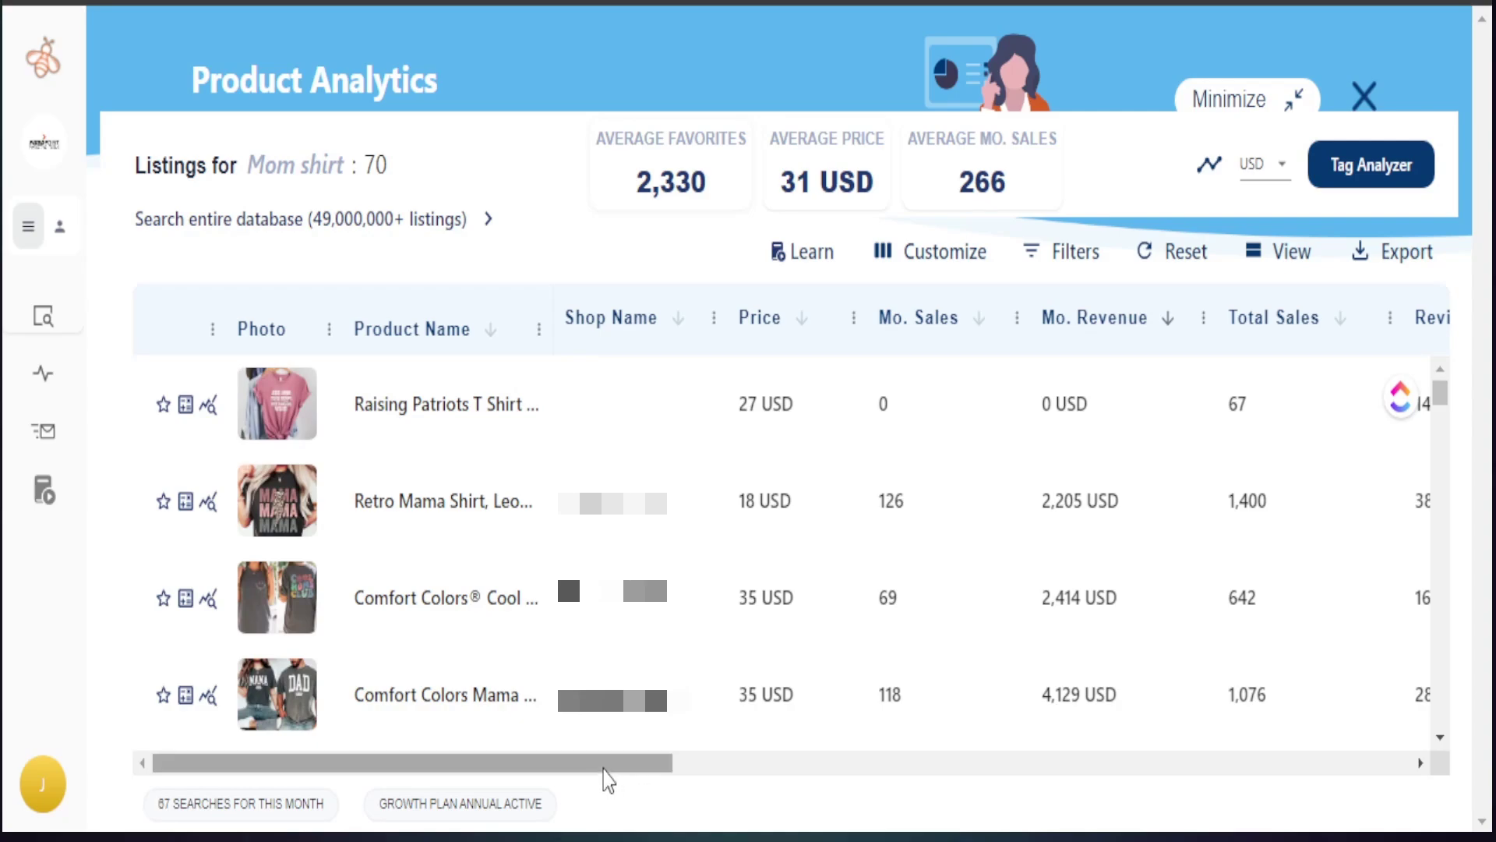
Sort the Mom shirt listings by Listing Age in ascending order, newest first.
left_click_drag(603, 770, 916, 762)
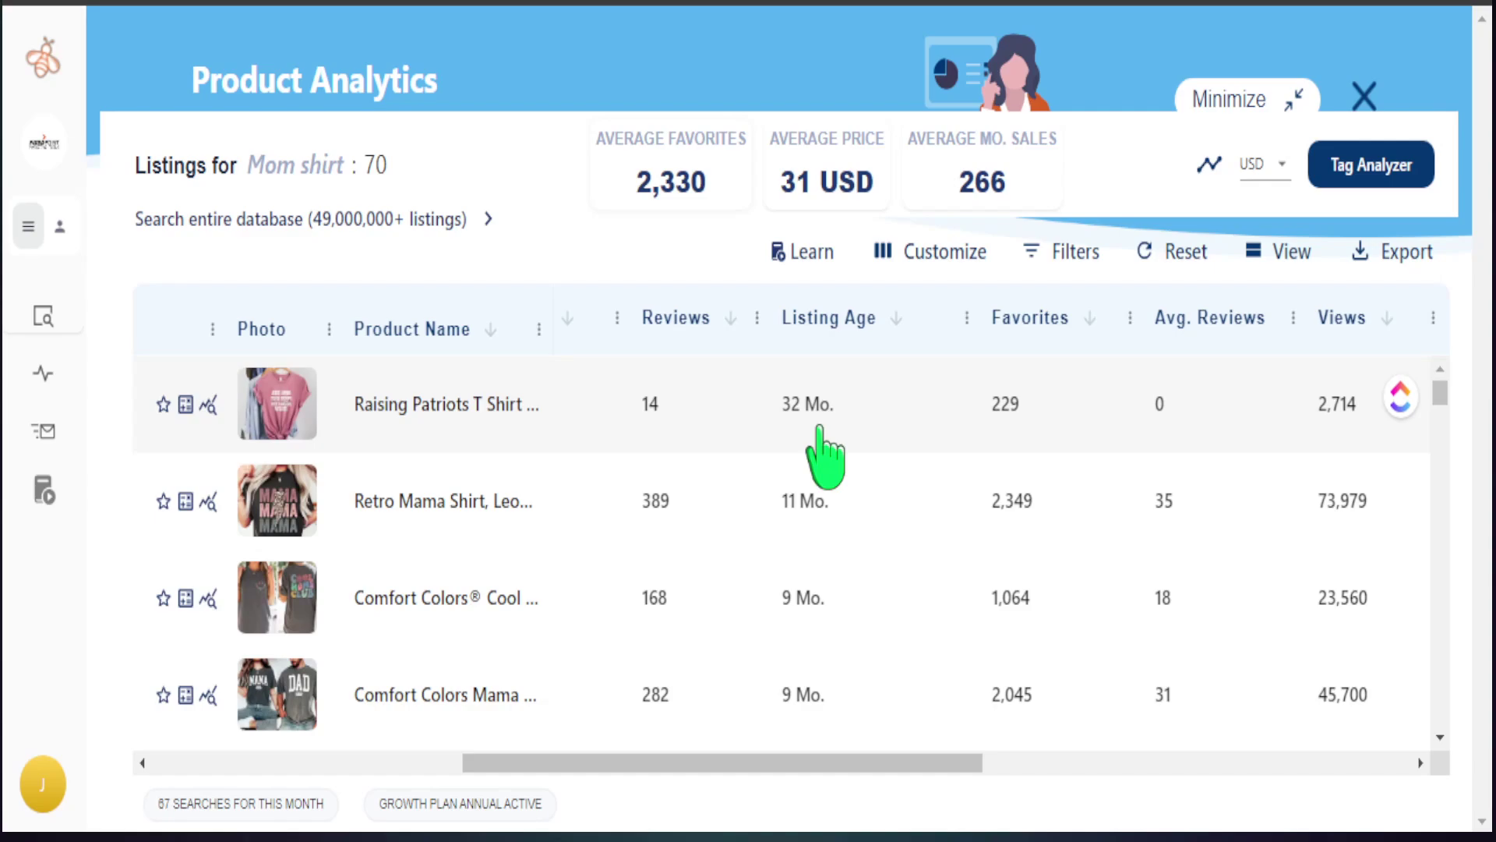
mouse_move(1019, 326)
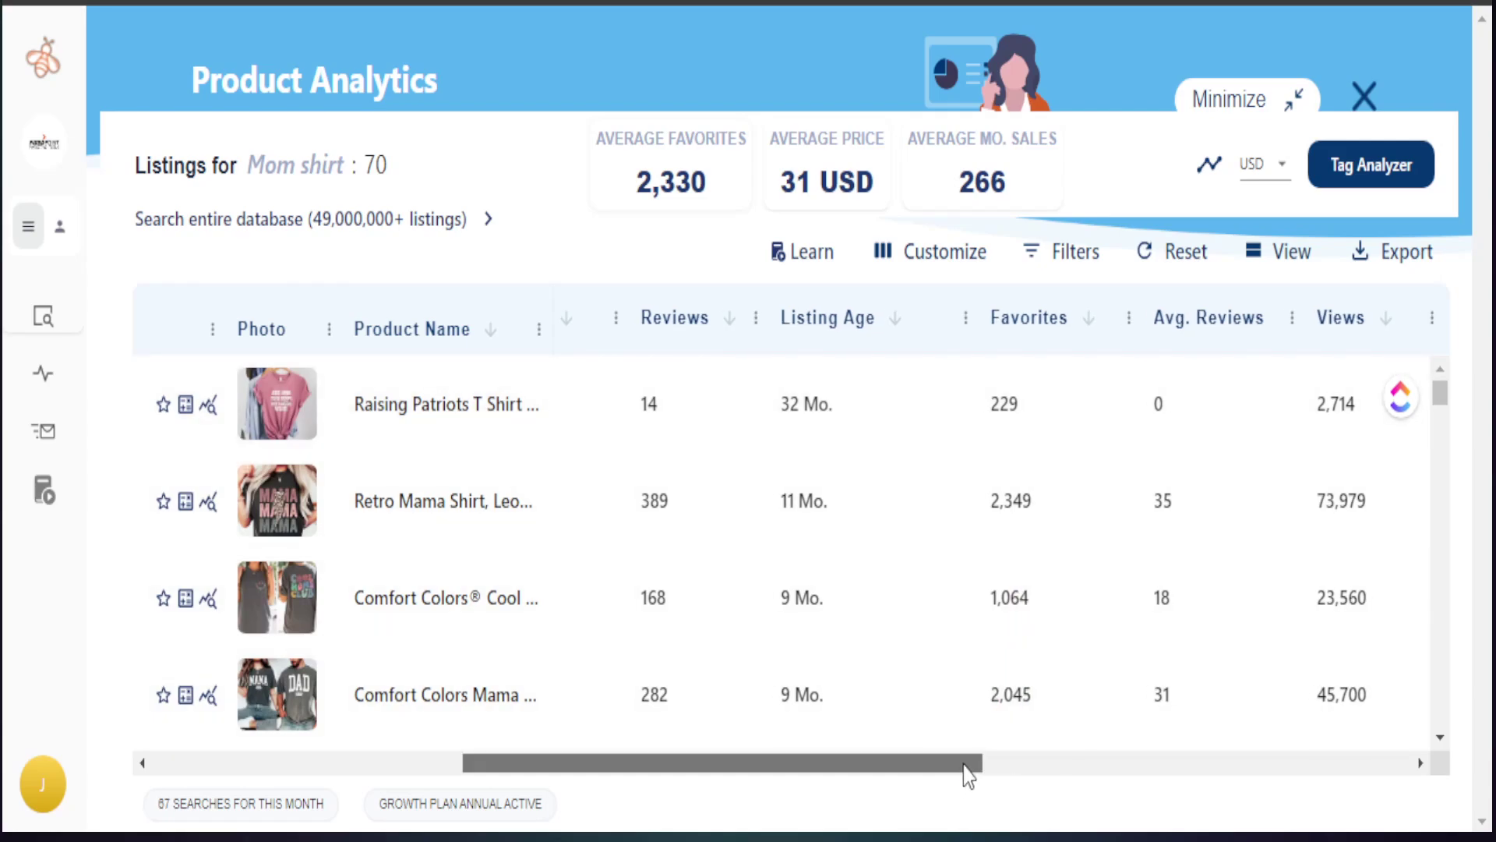
left_click_drag(964, 765, 1016, 761)
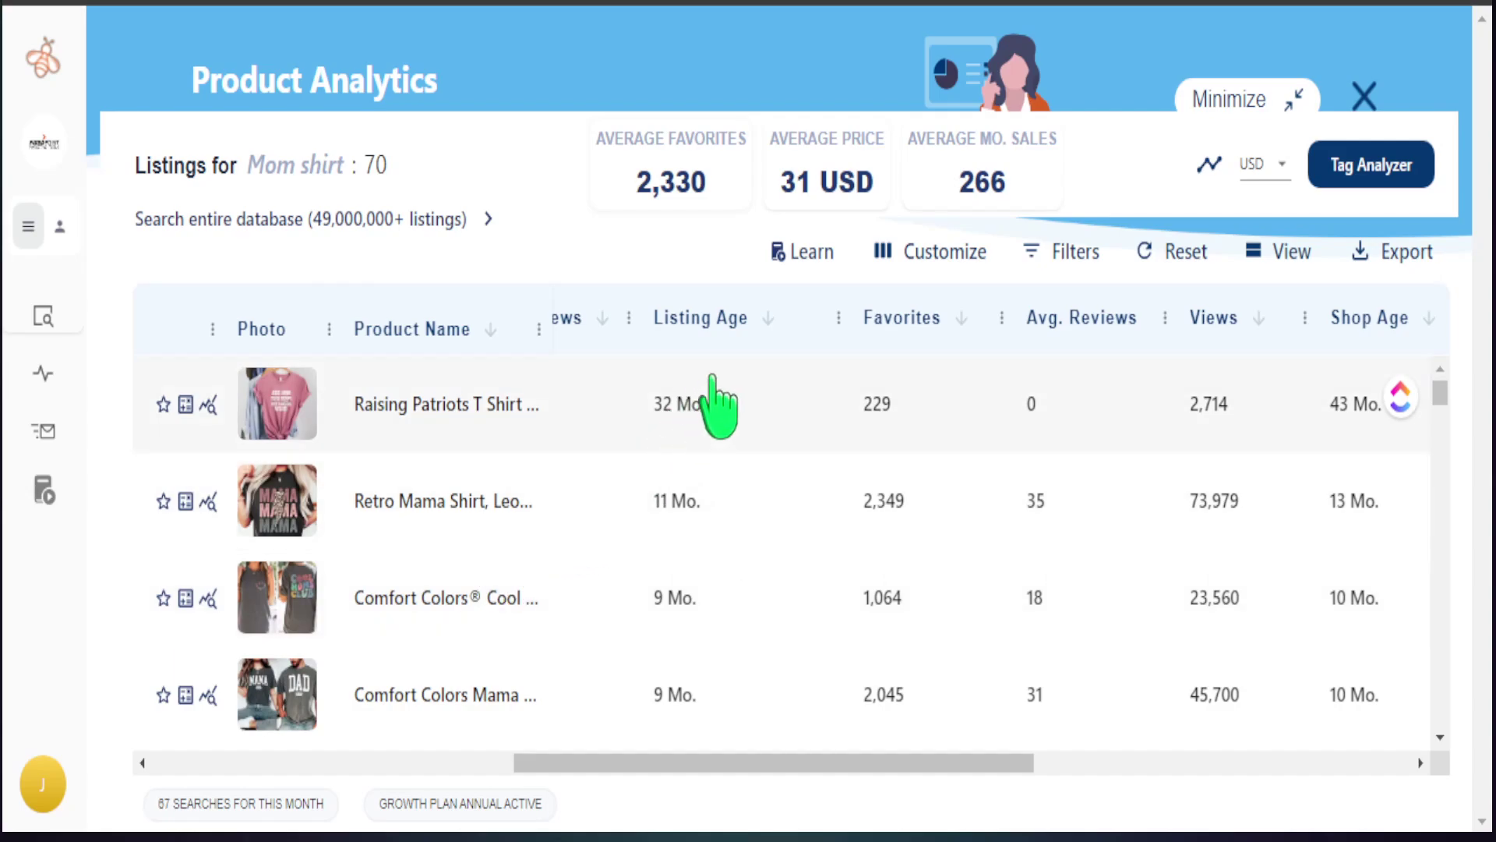
left_click(770, 317)
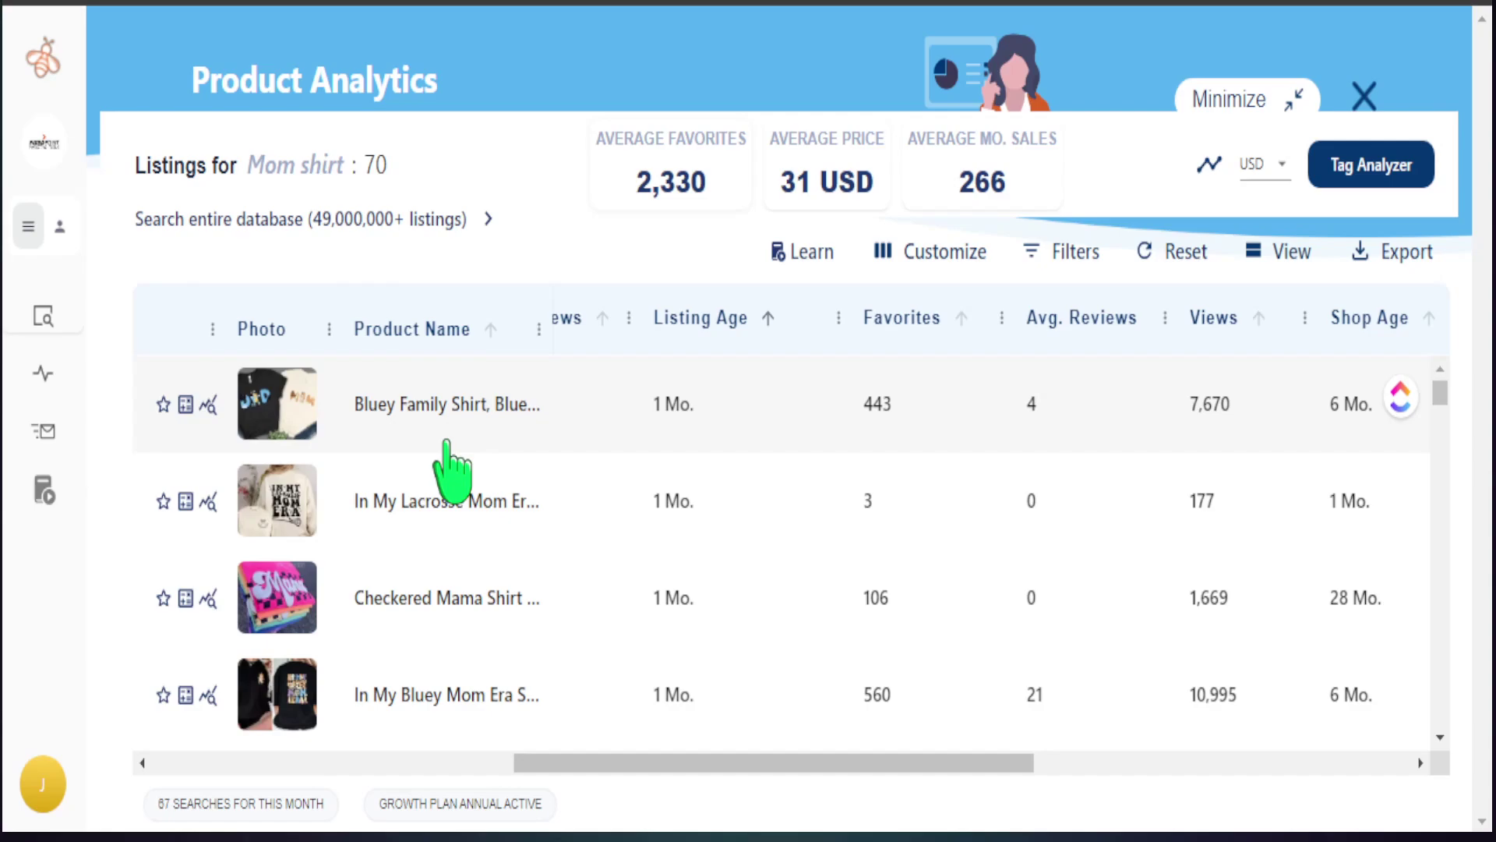
Look through the sorted listings from newest to oldest, comparing listing age with favorites, average reviews and views.
scroll(416, 557, "down", 3)
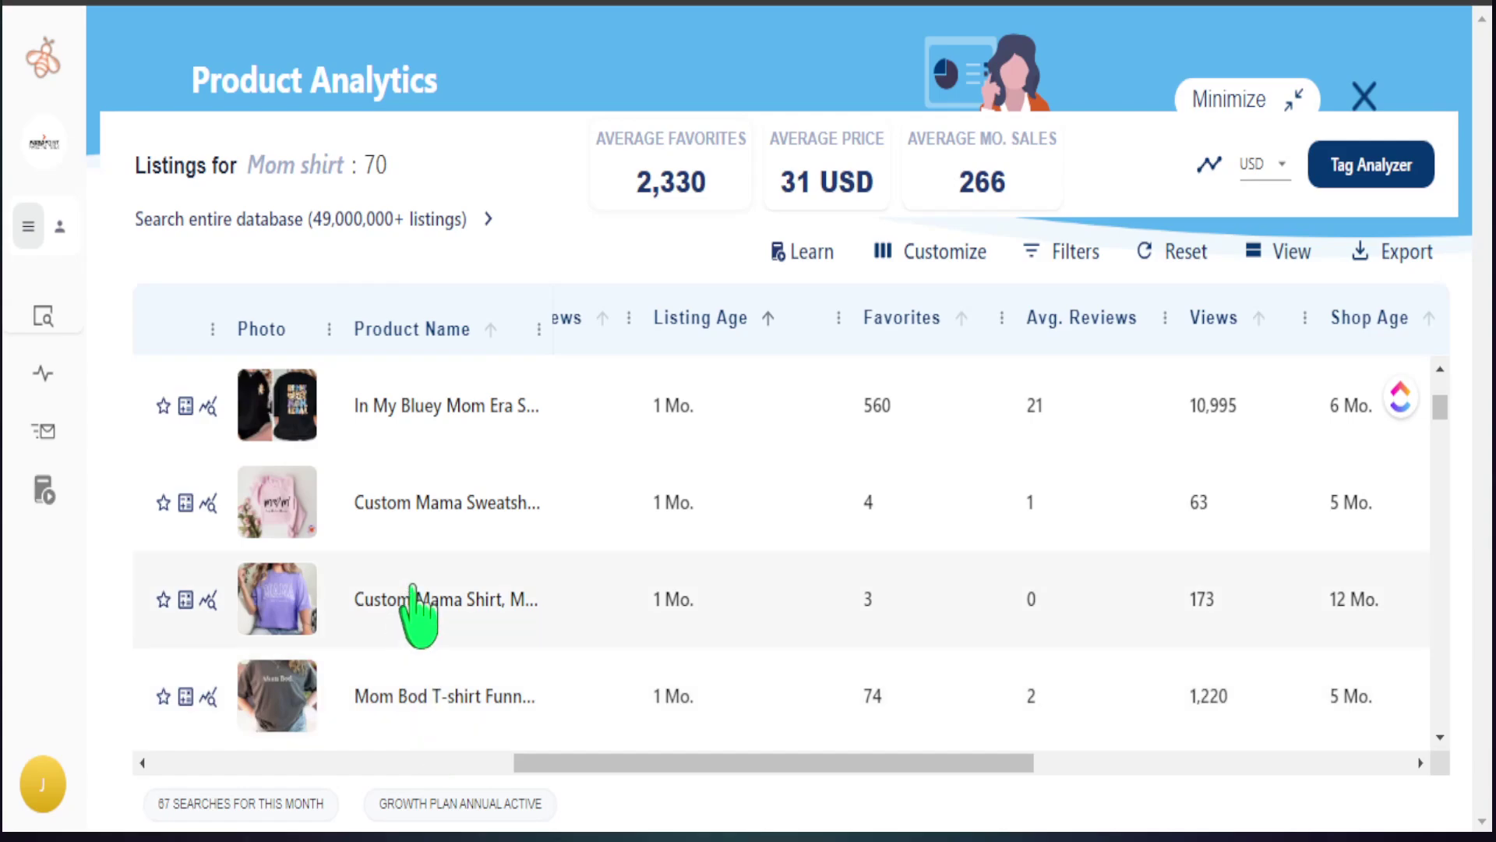
scroll(425, 596, "up", 2)
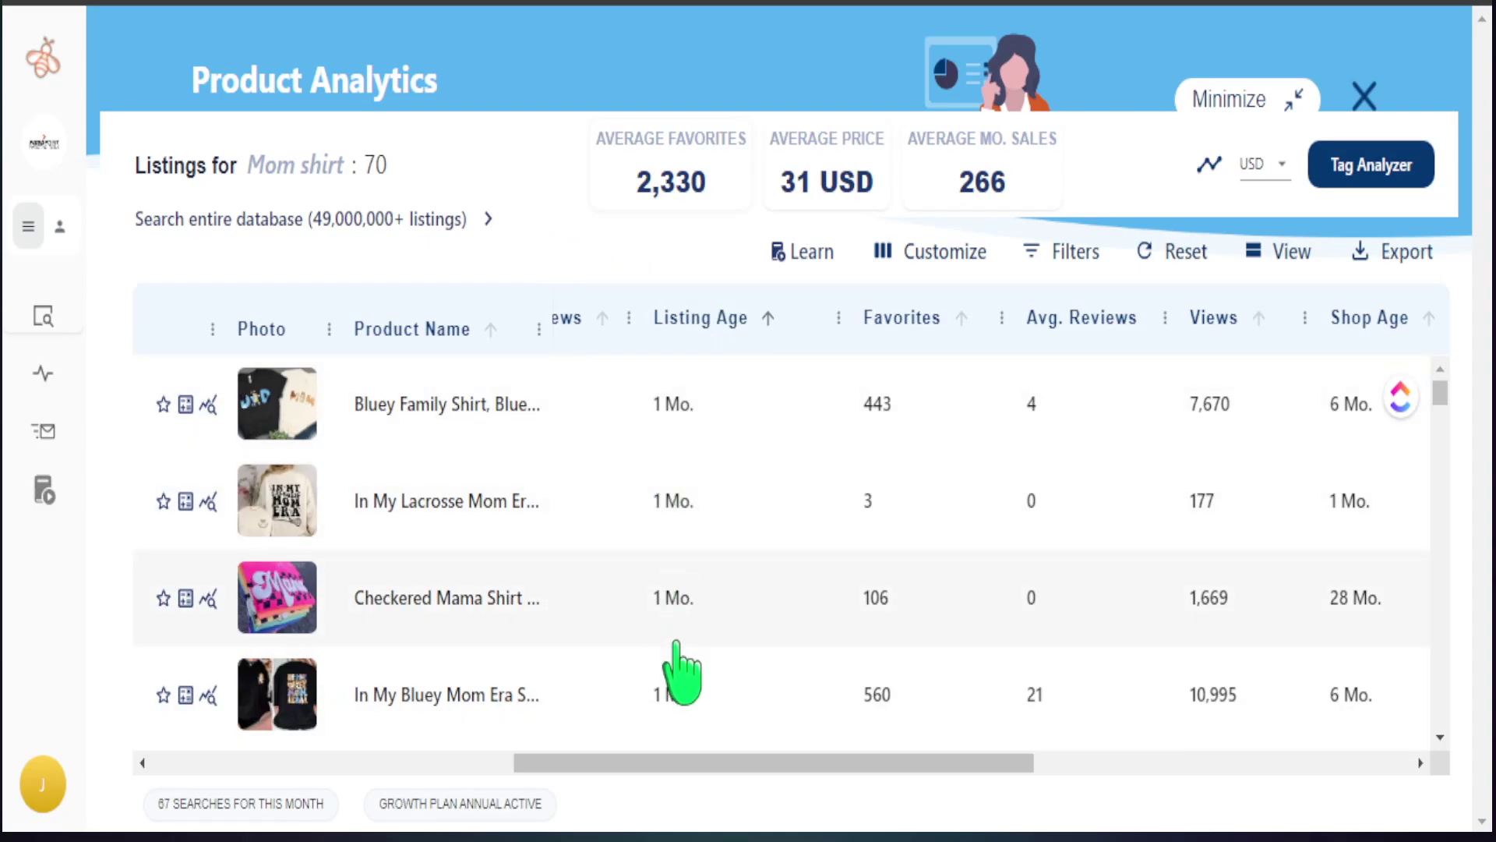
scroll(676, 593, "down", 2)
scroll(676, 586, "down", 5)
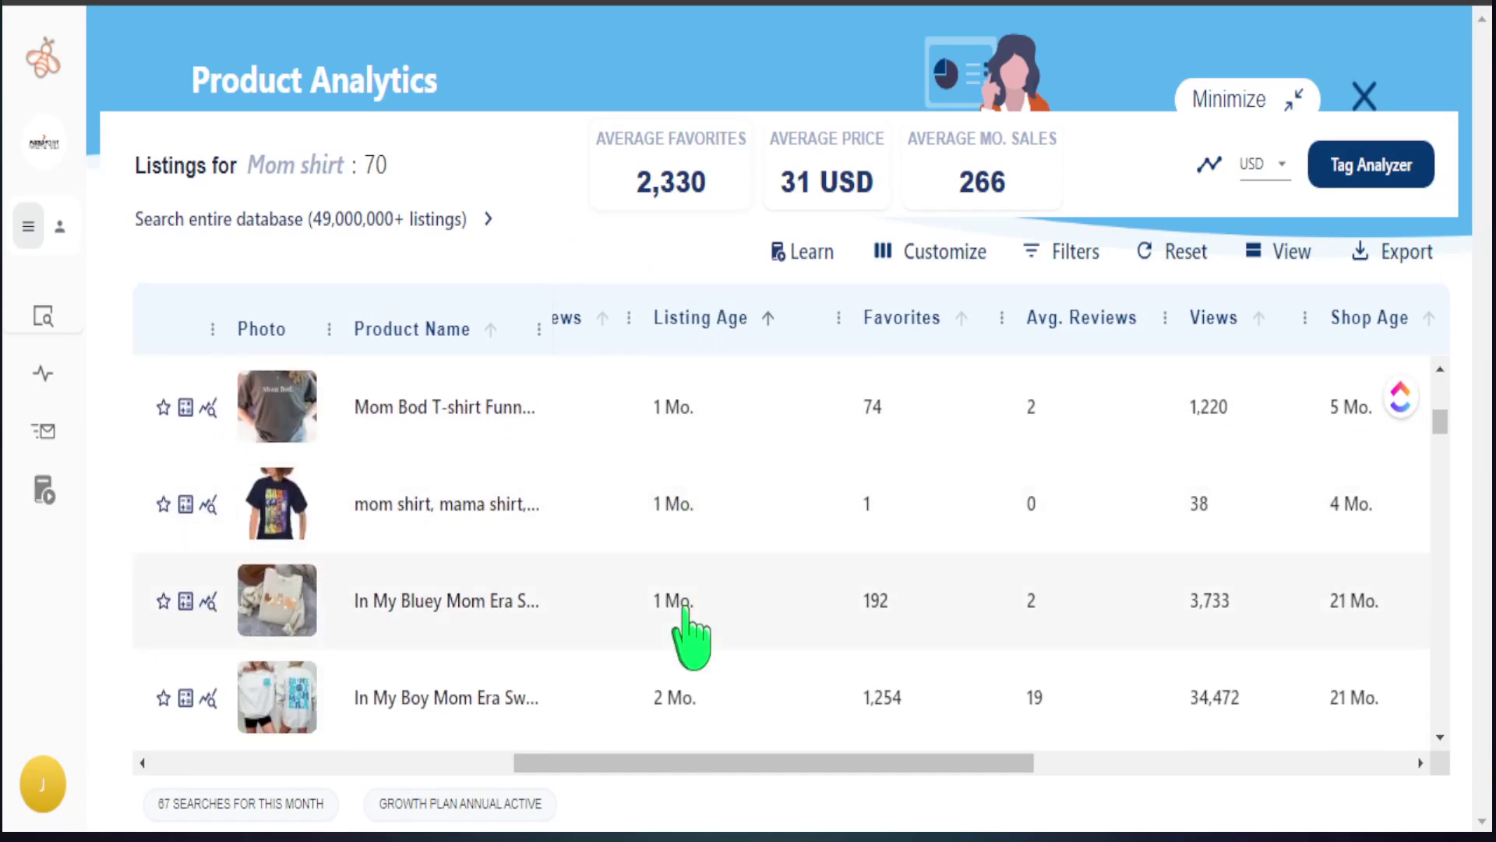
scroll(680, 606, "down", 5)
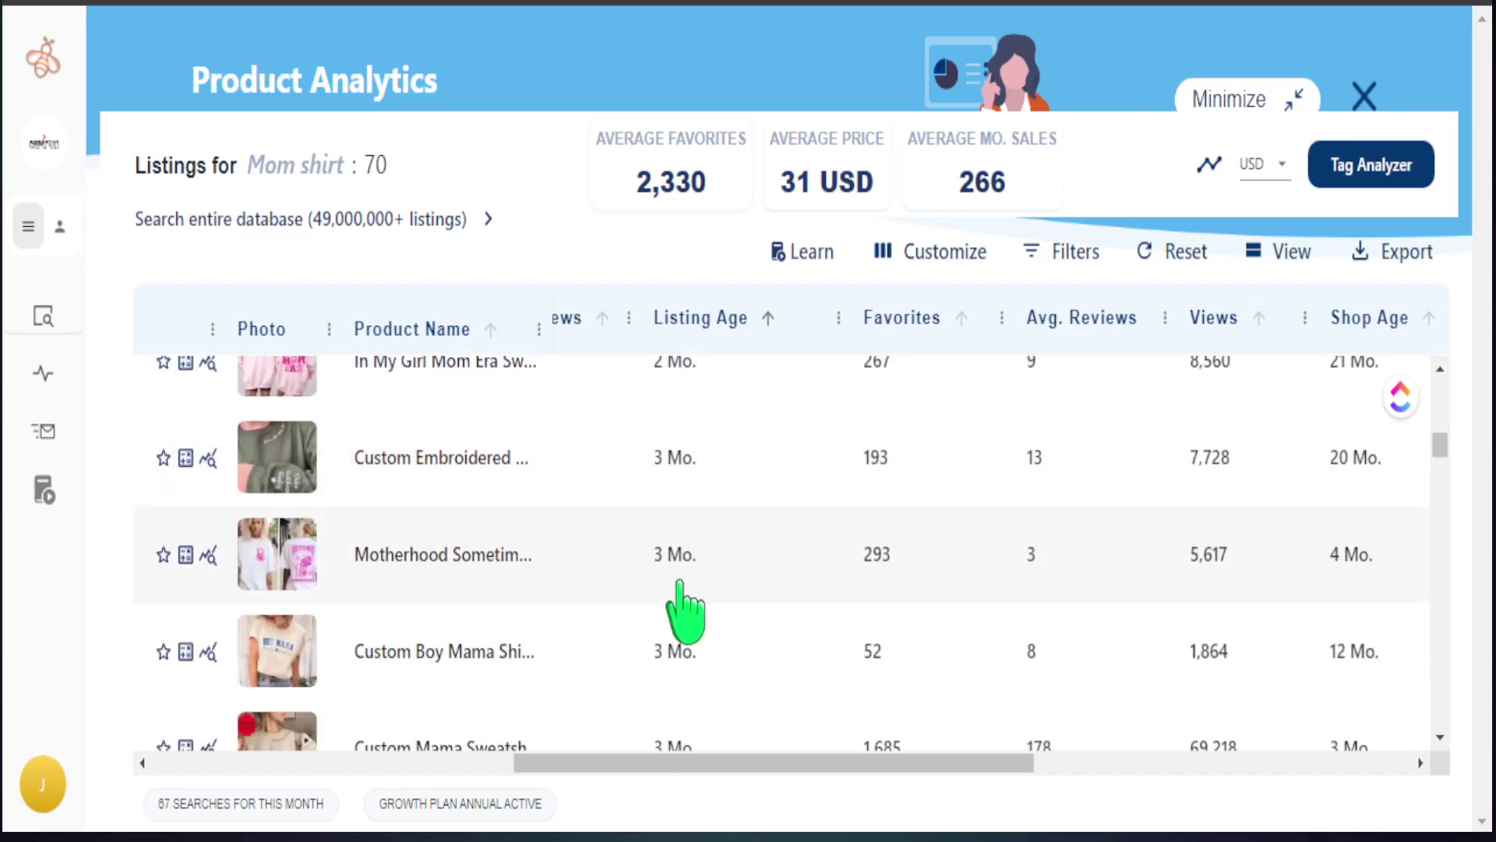
scroll(682, 578, "down", 2)
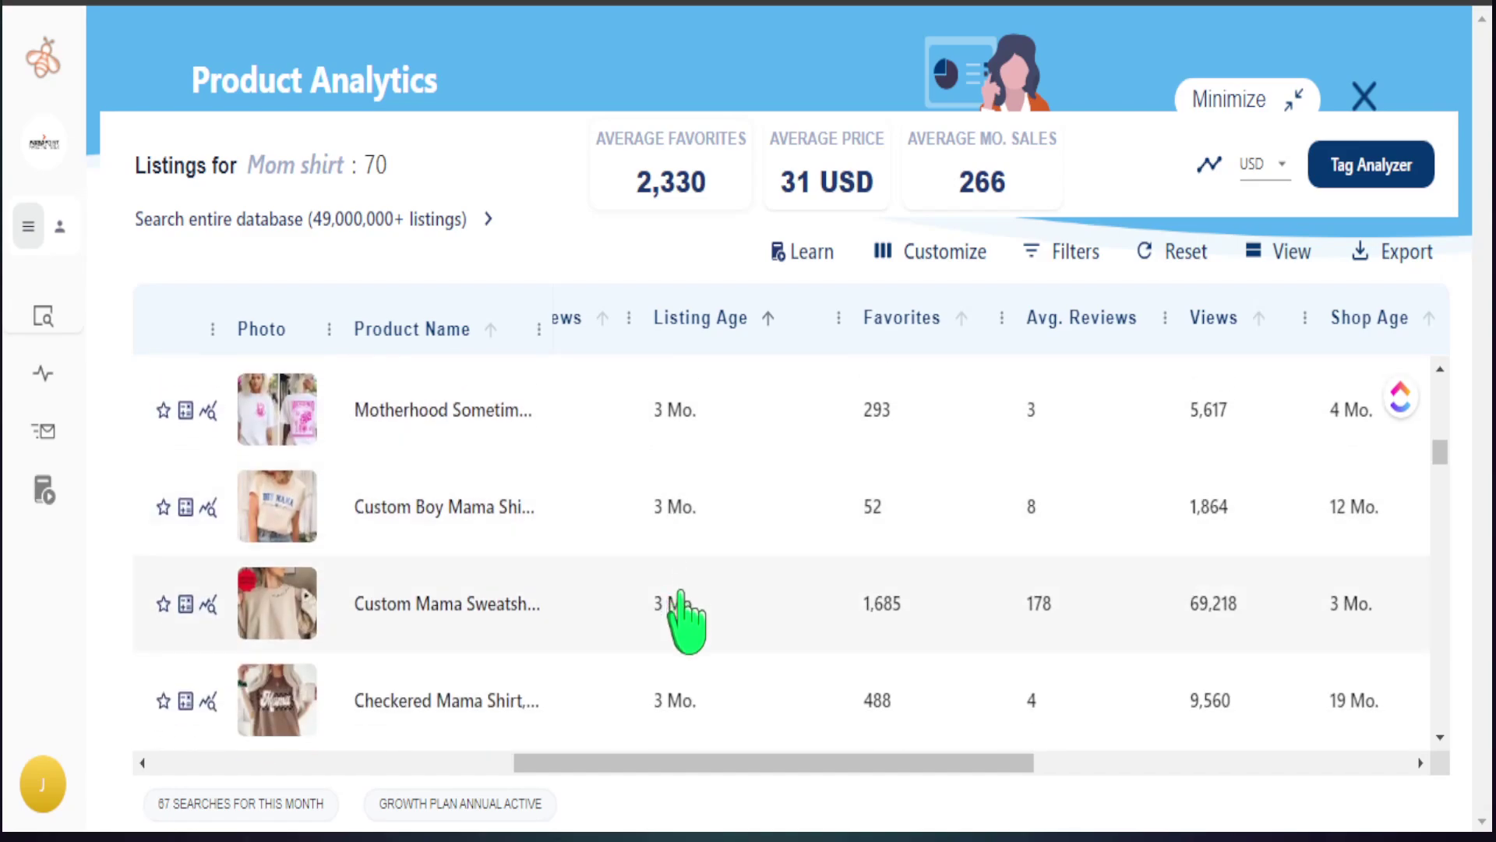
scroll(686, 624, "down", 1)
scroll(685, 621, "up", 7)
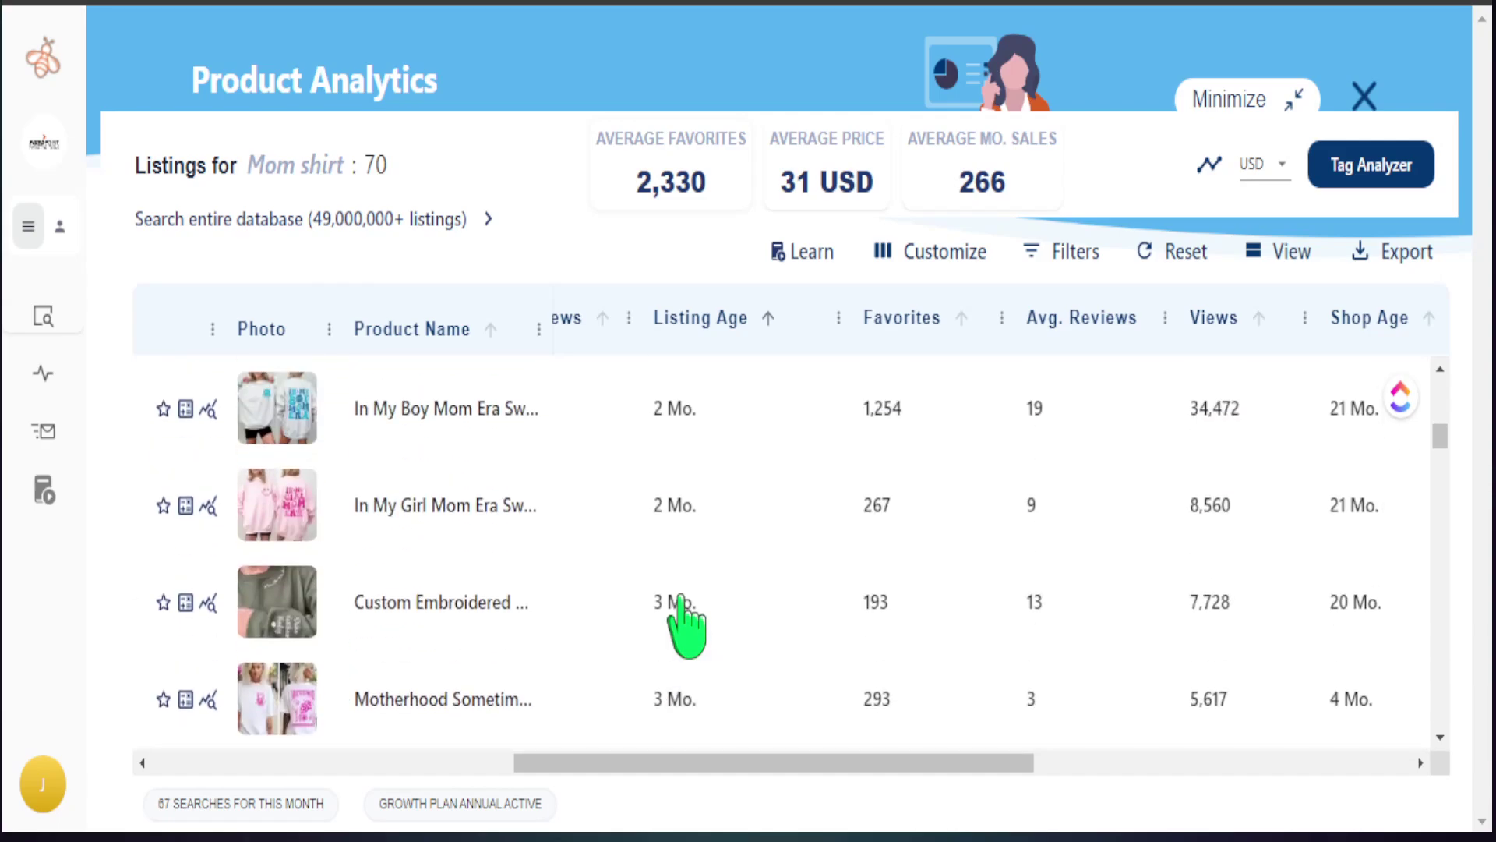
scroll(685, 600, "up", 1)
scroll(686, 604, "down", 6)
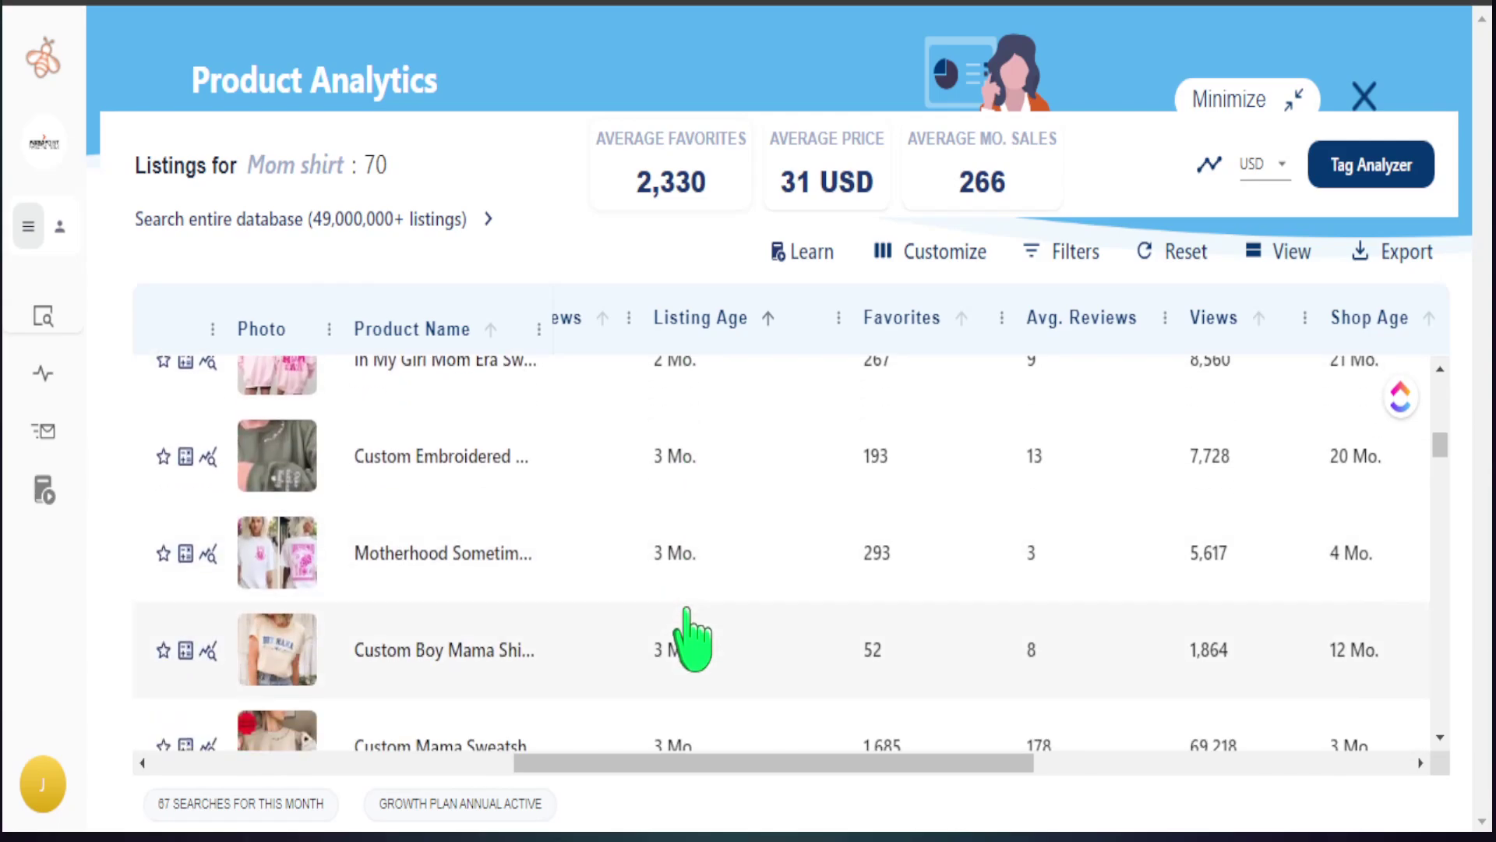
scroll(692, 639, "down", 8)
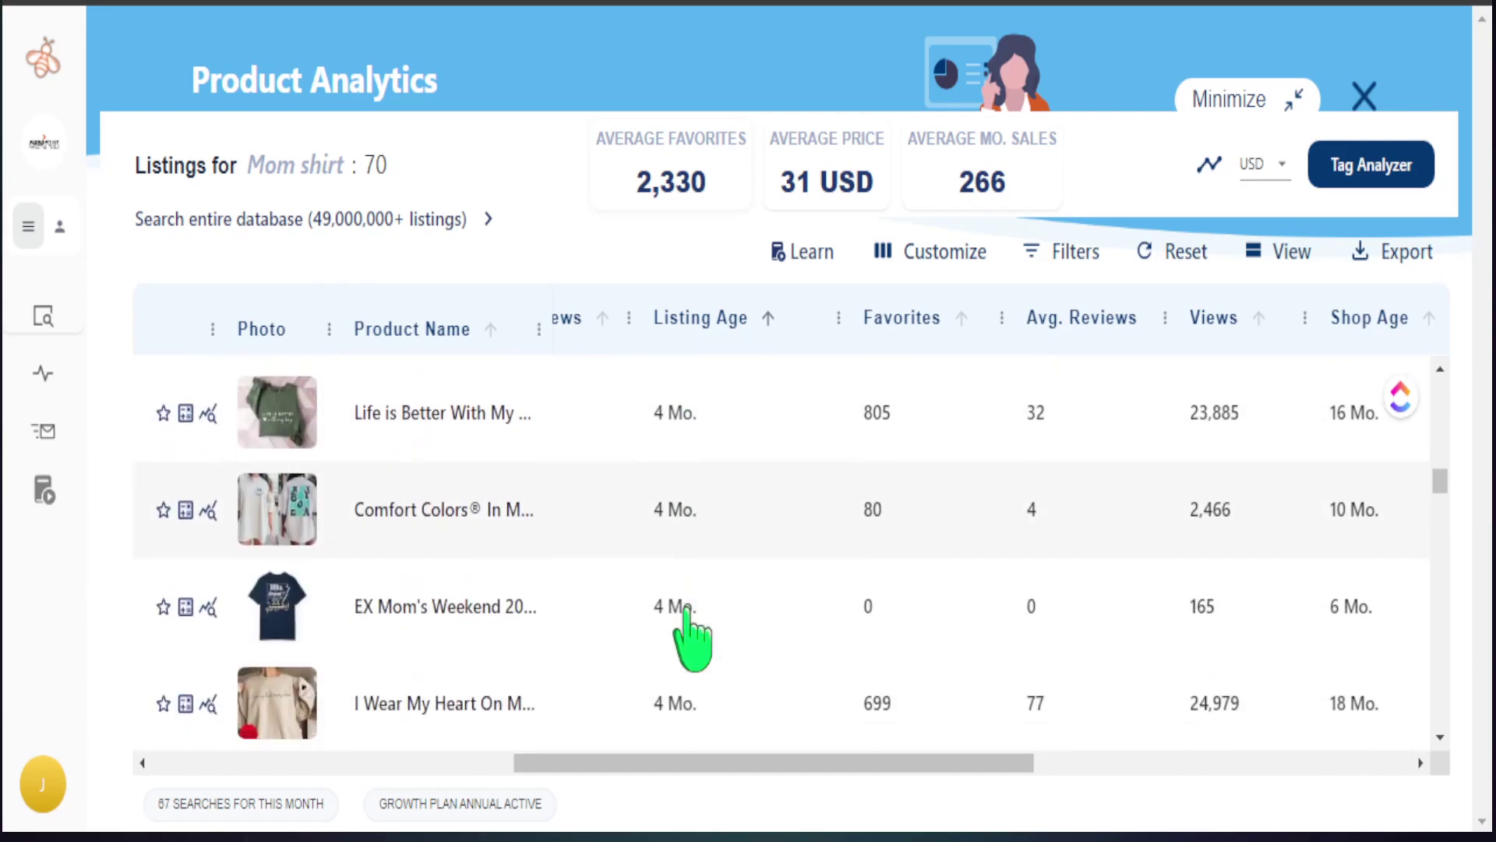
scroll(688, 615, "down", 20)
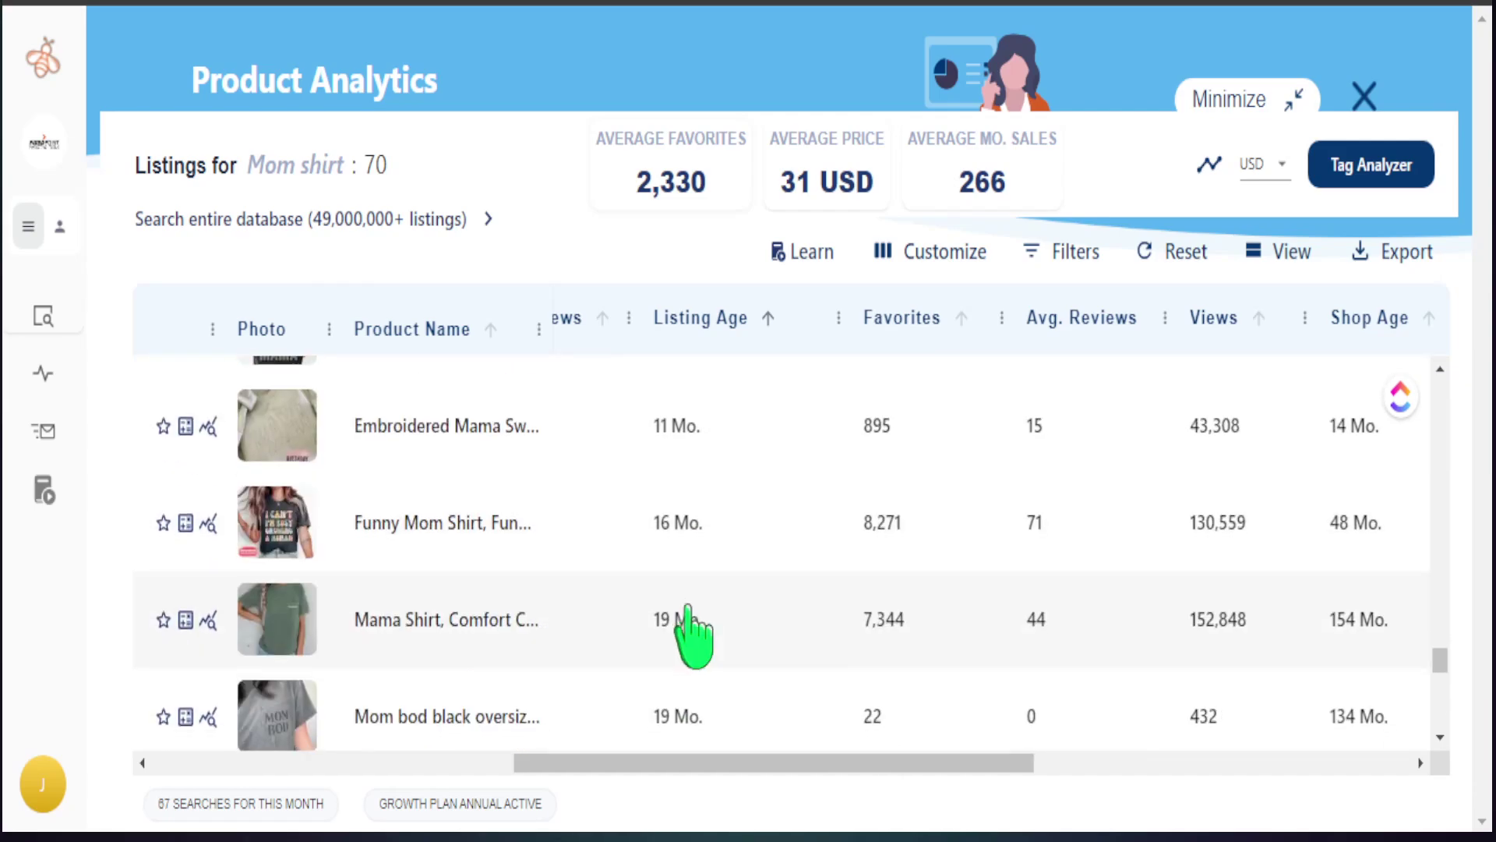
scroll(689, 609, "down", 5)
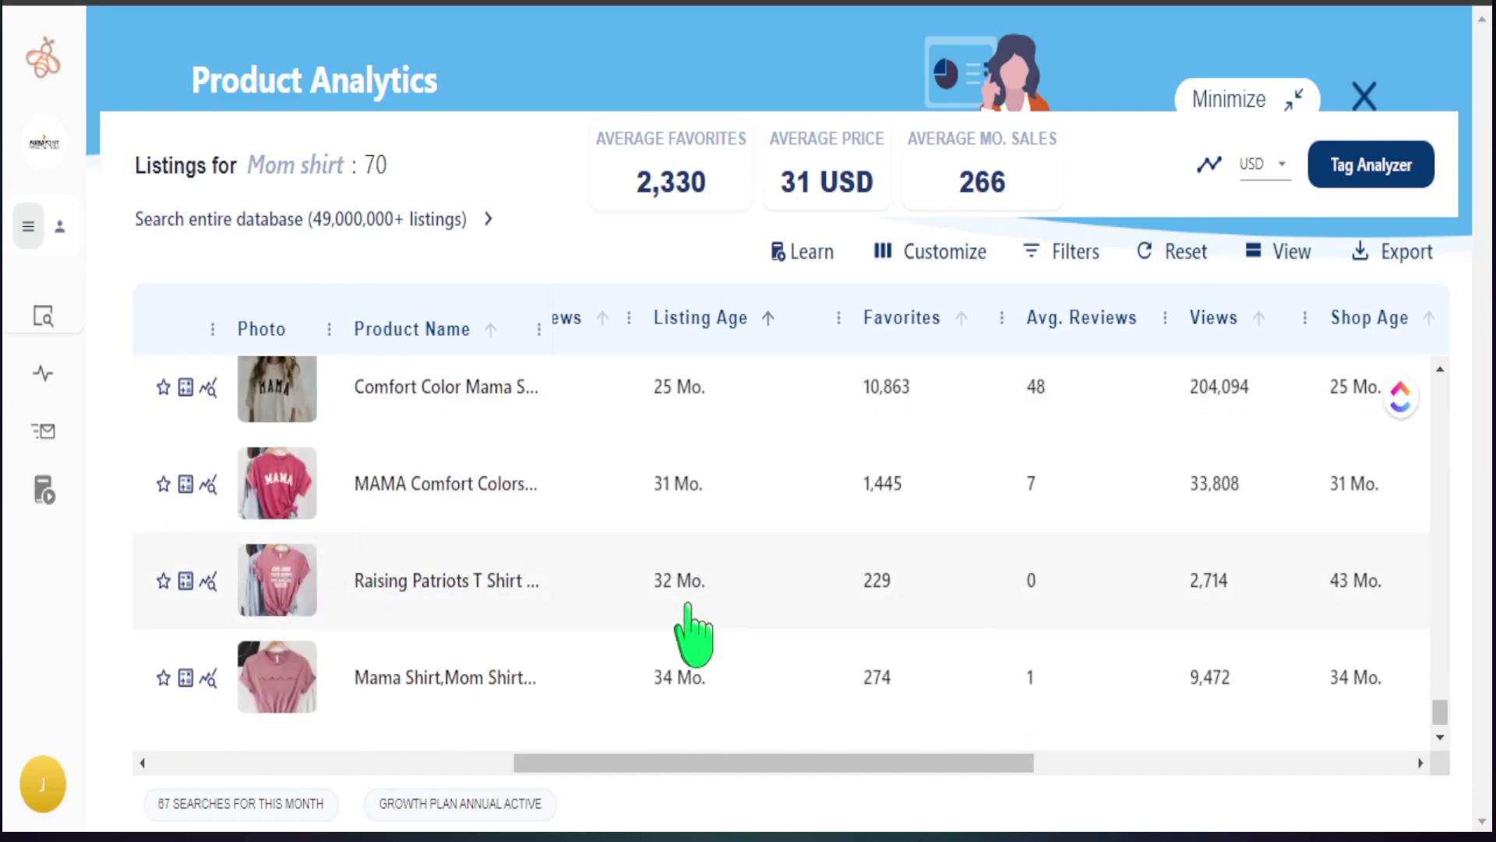
scroll(692, 635, "down", 1)
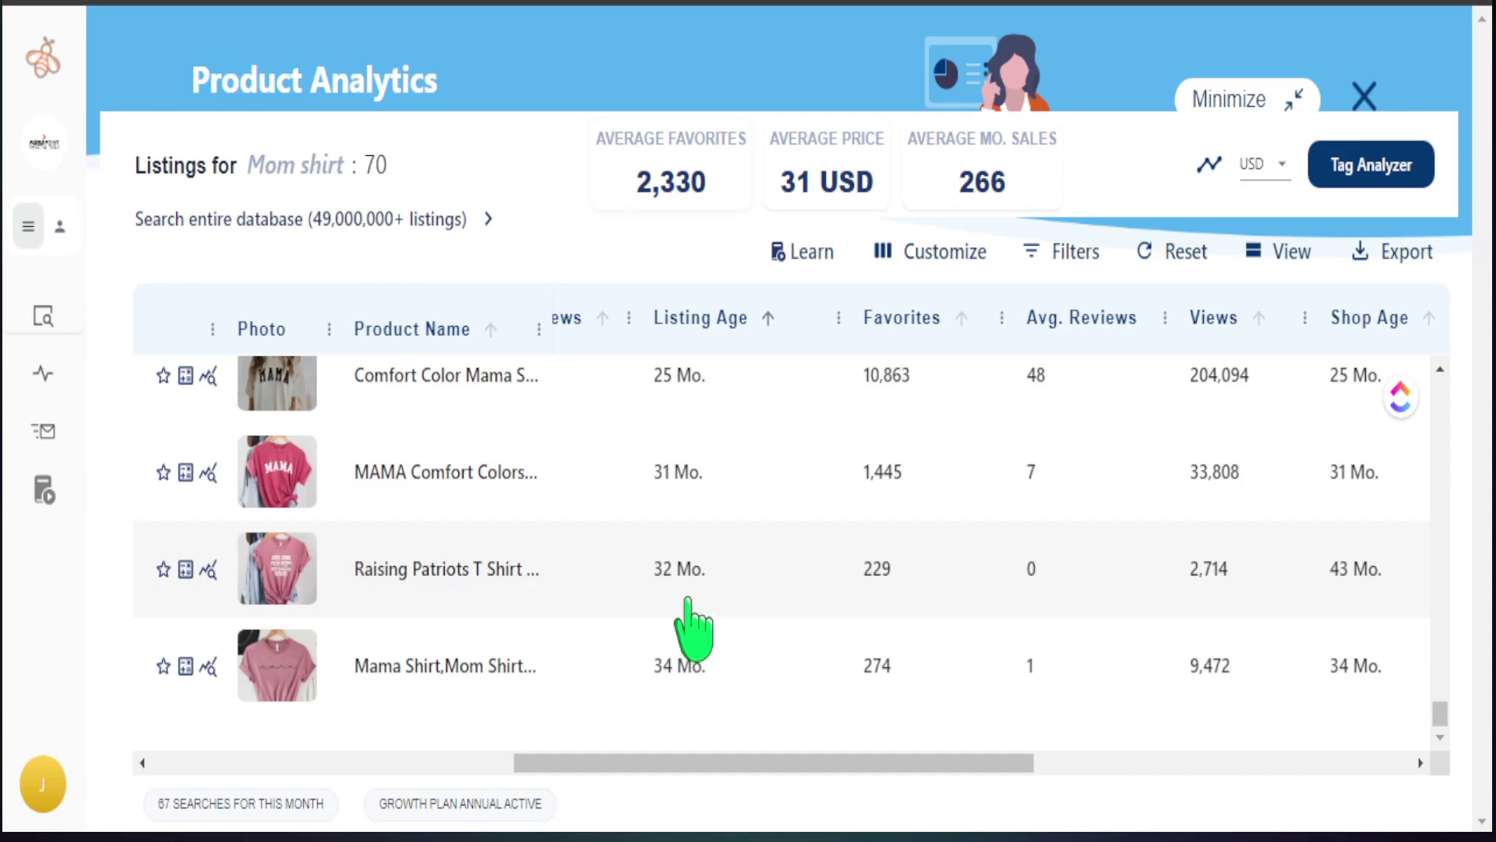
scroll(689, 616, "up", 15)
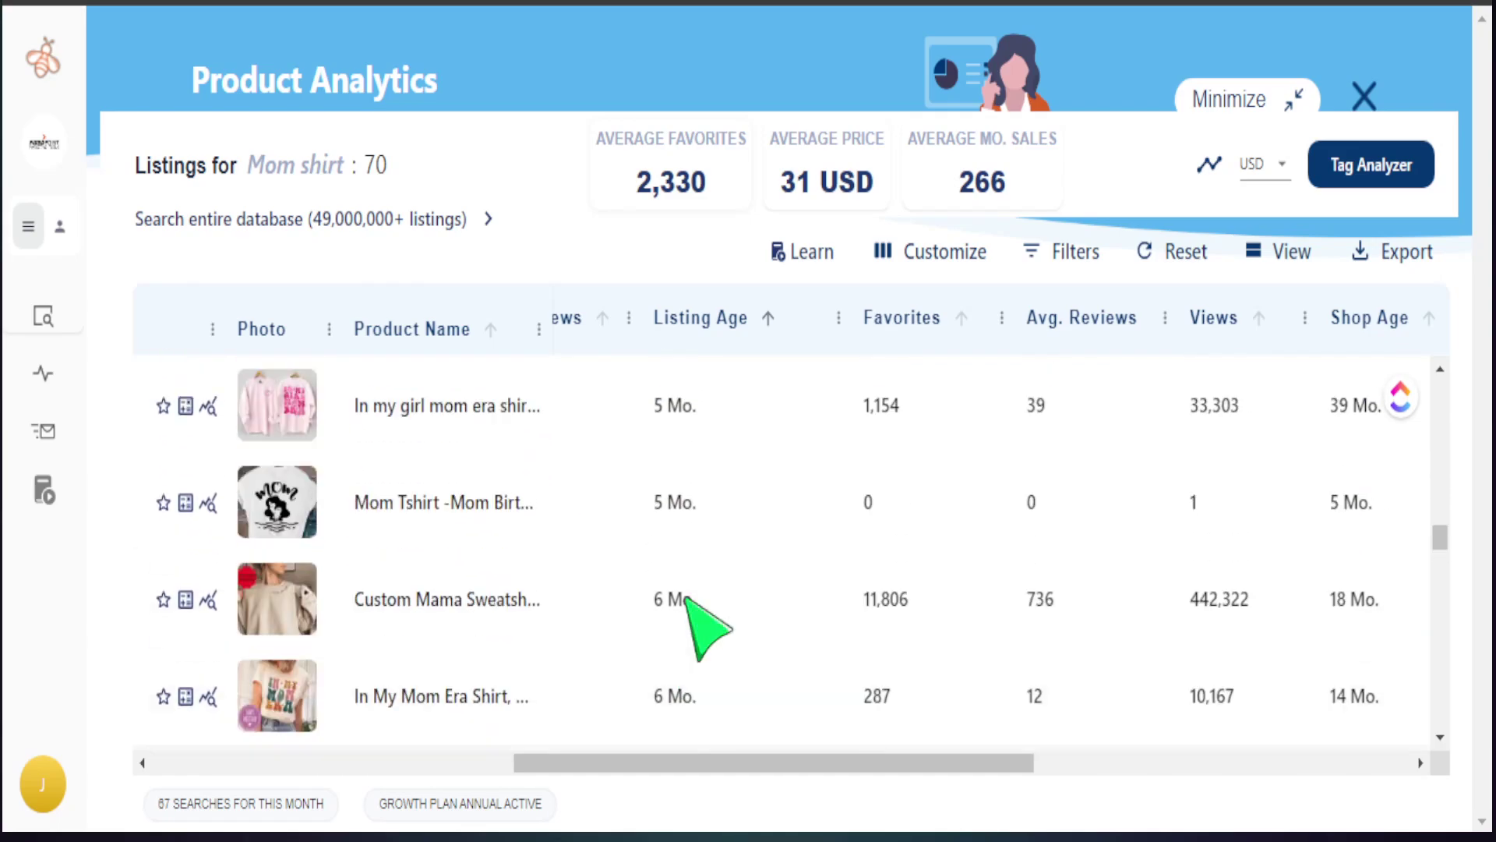
scroll(697, 623, "up", 10)
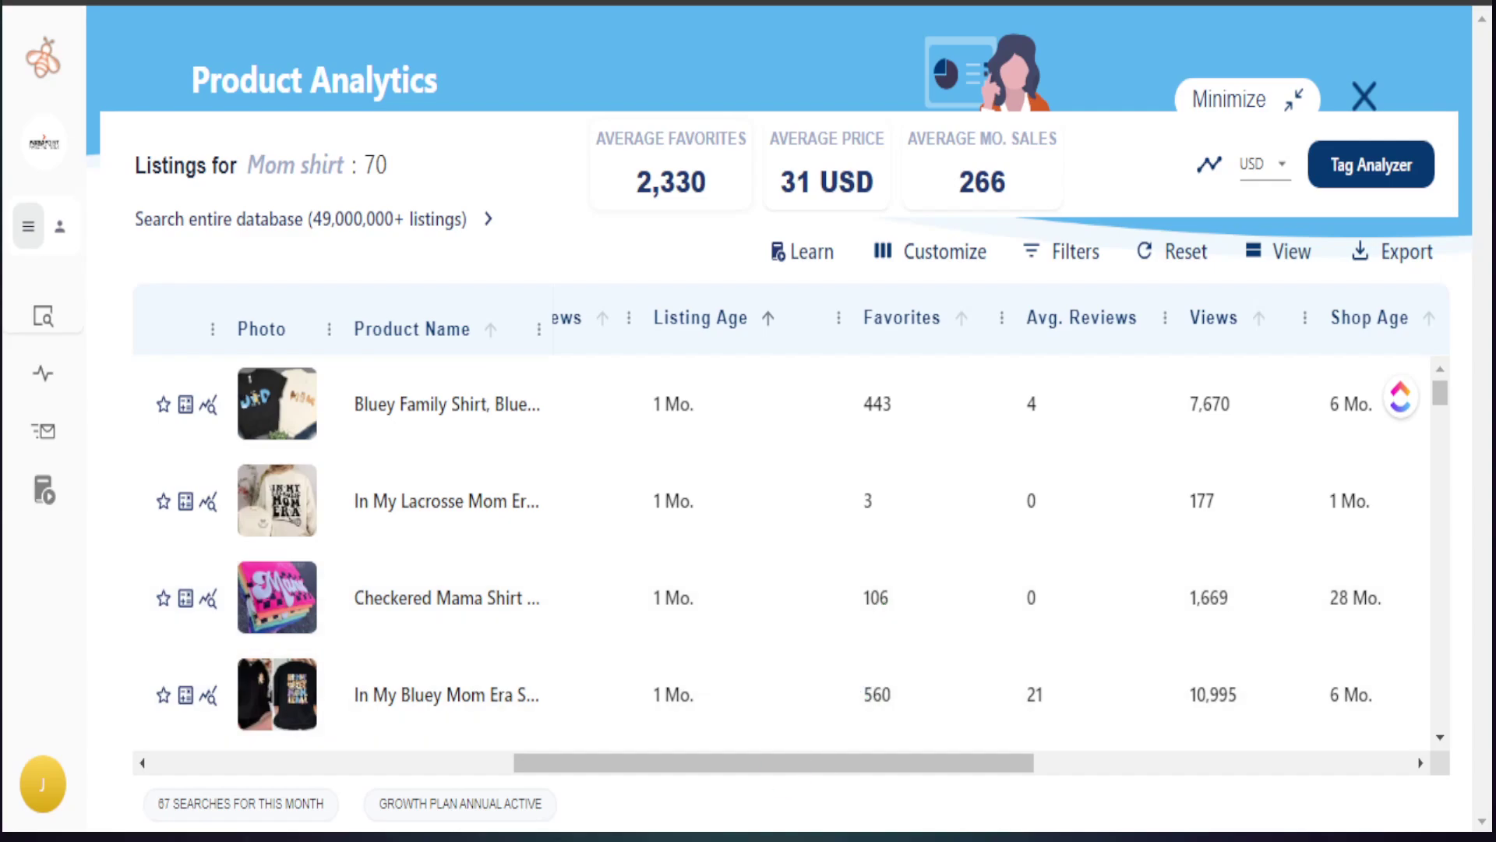
Check the newest listings' monthly sales and revenue, and view the listing details of the Checkered Mama Shirt.
scroll(685, 351, "right", 1)
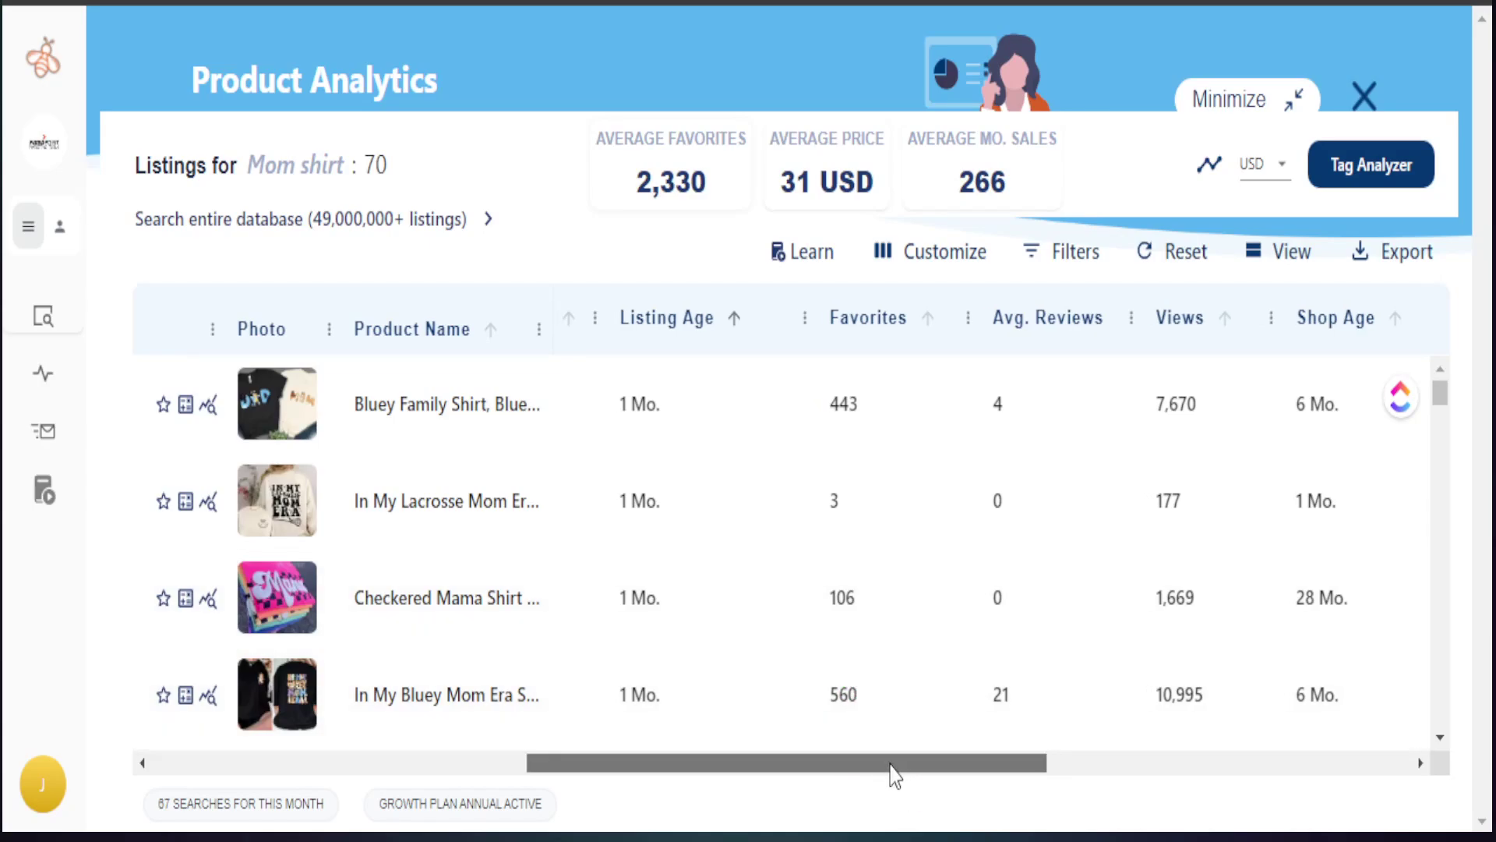
left_click_drag(895, 765, 875, 765)
scroll(872, 765, "left", 10)
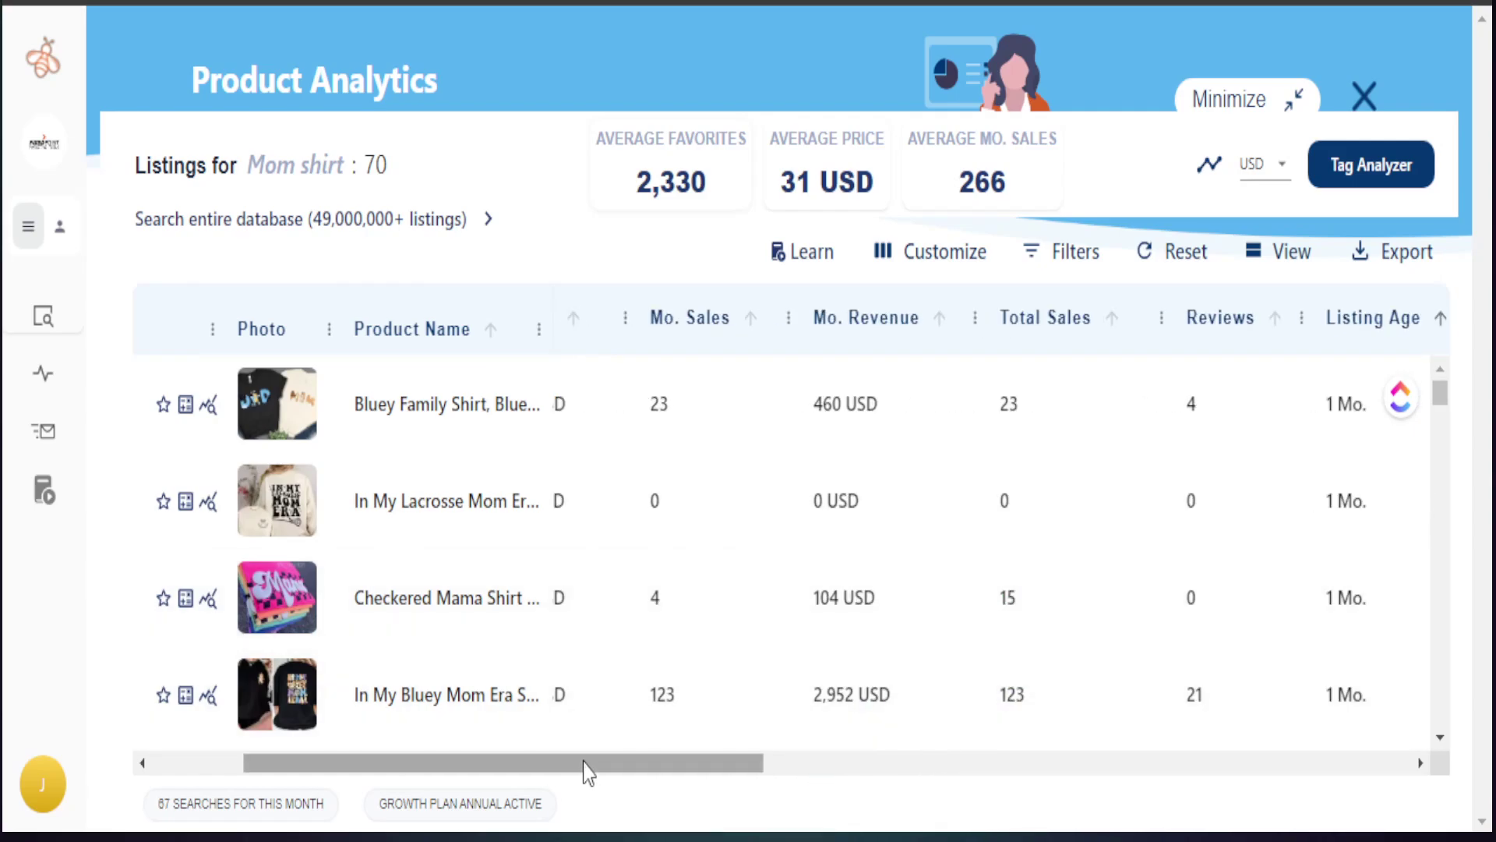
left_click_drag(584, 774, 597, 774)
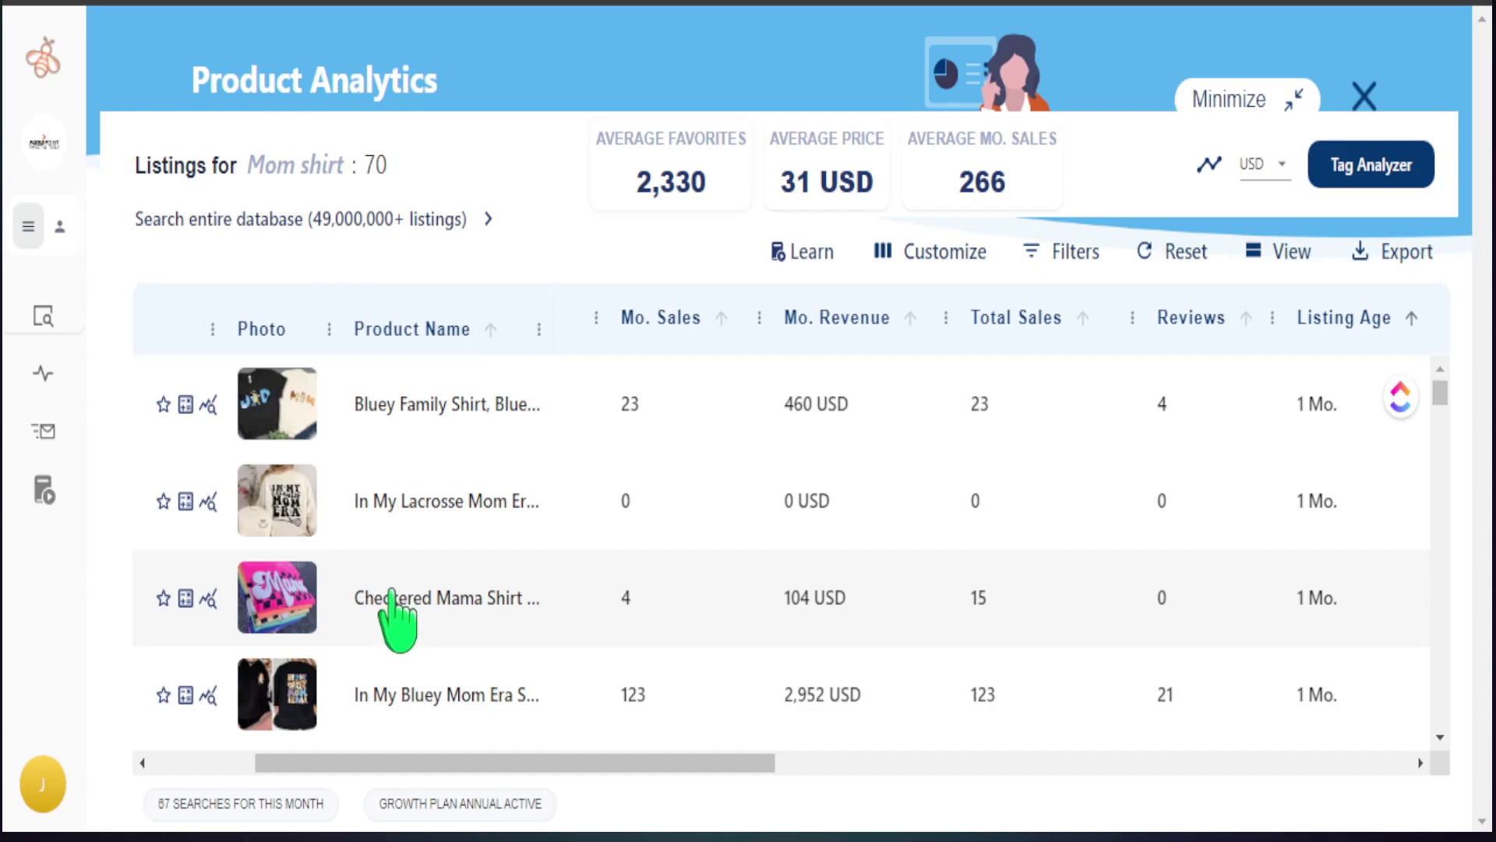
left_click(296, 607)
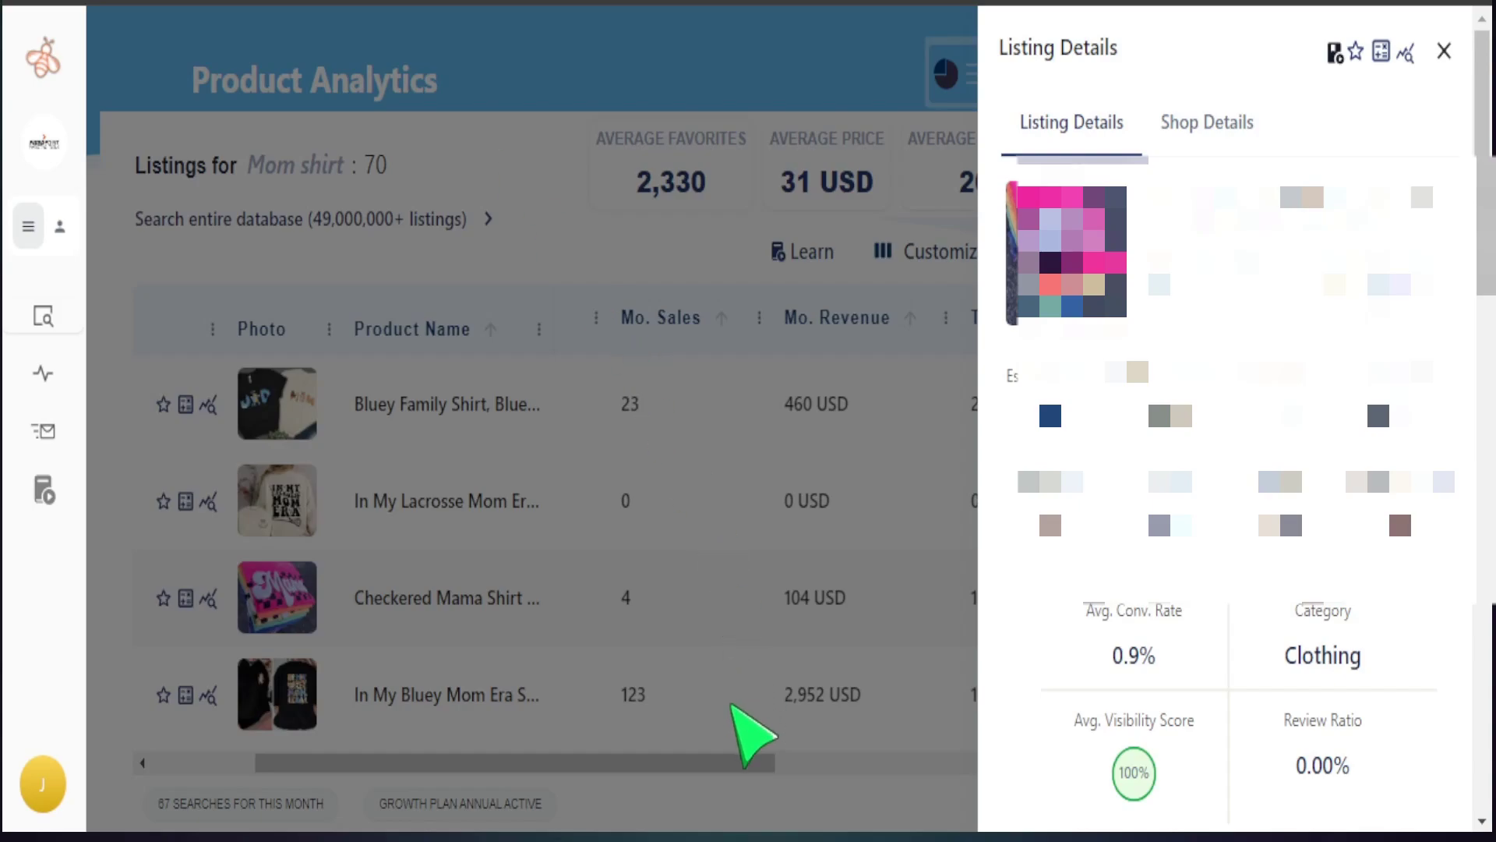
left_click(732, 762)
Close the listing details and compare the newest mom shirt listings' age, favorites, average reviews and views.
left_click_drag(733, 762, 1087, 755)
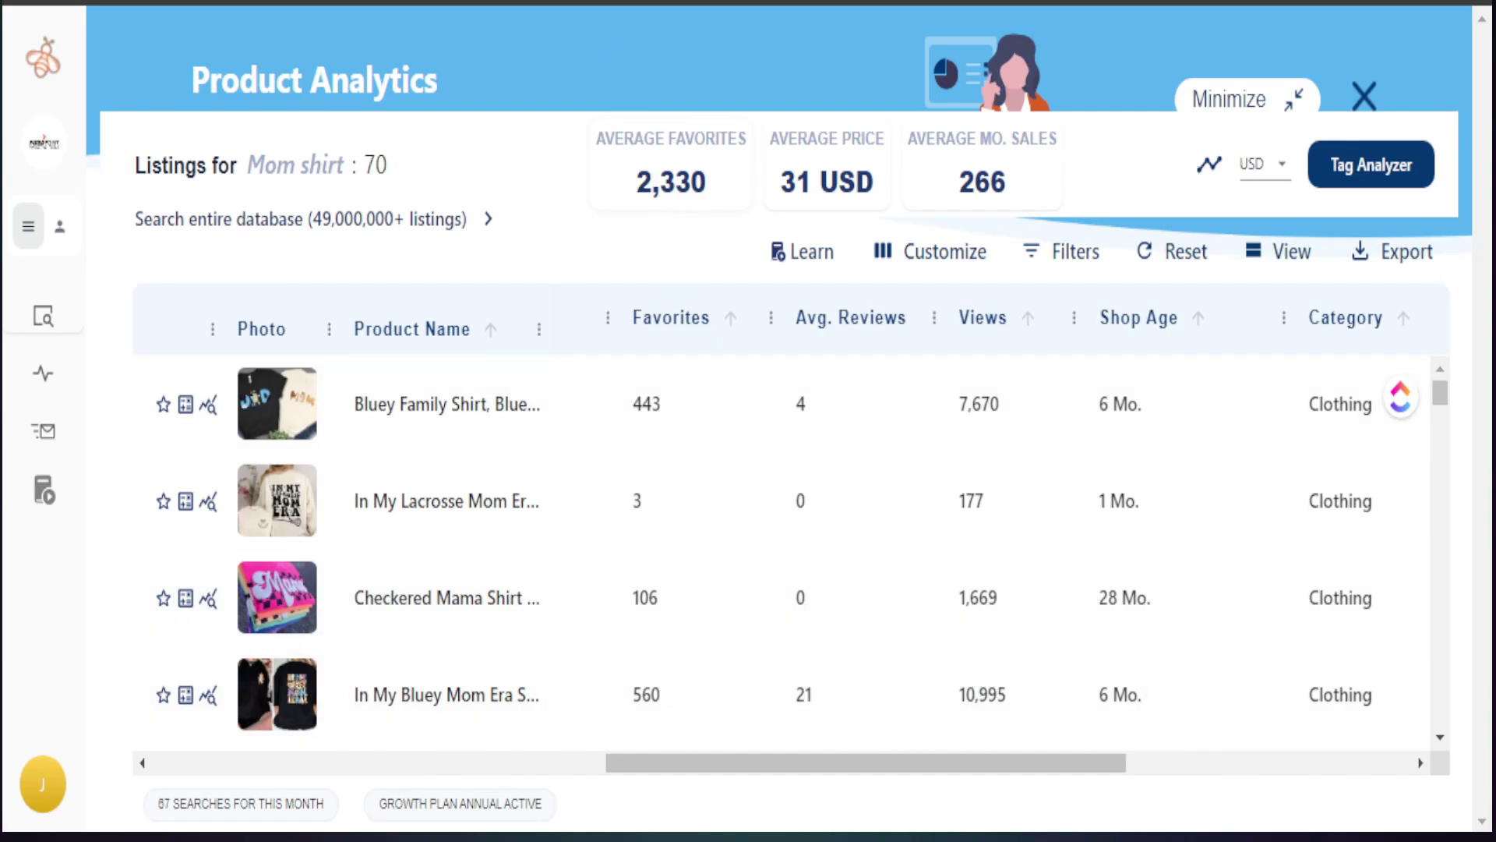
left_click_drag(765, 768, 700, 775)
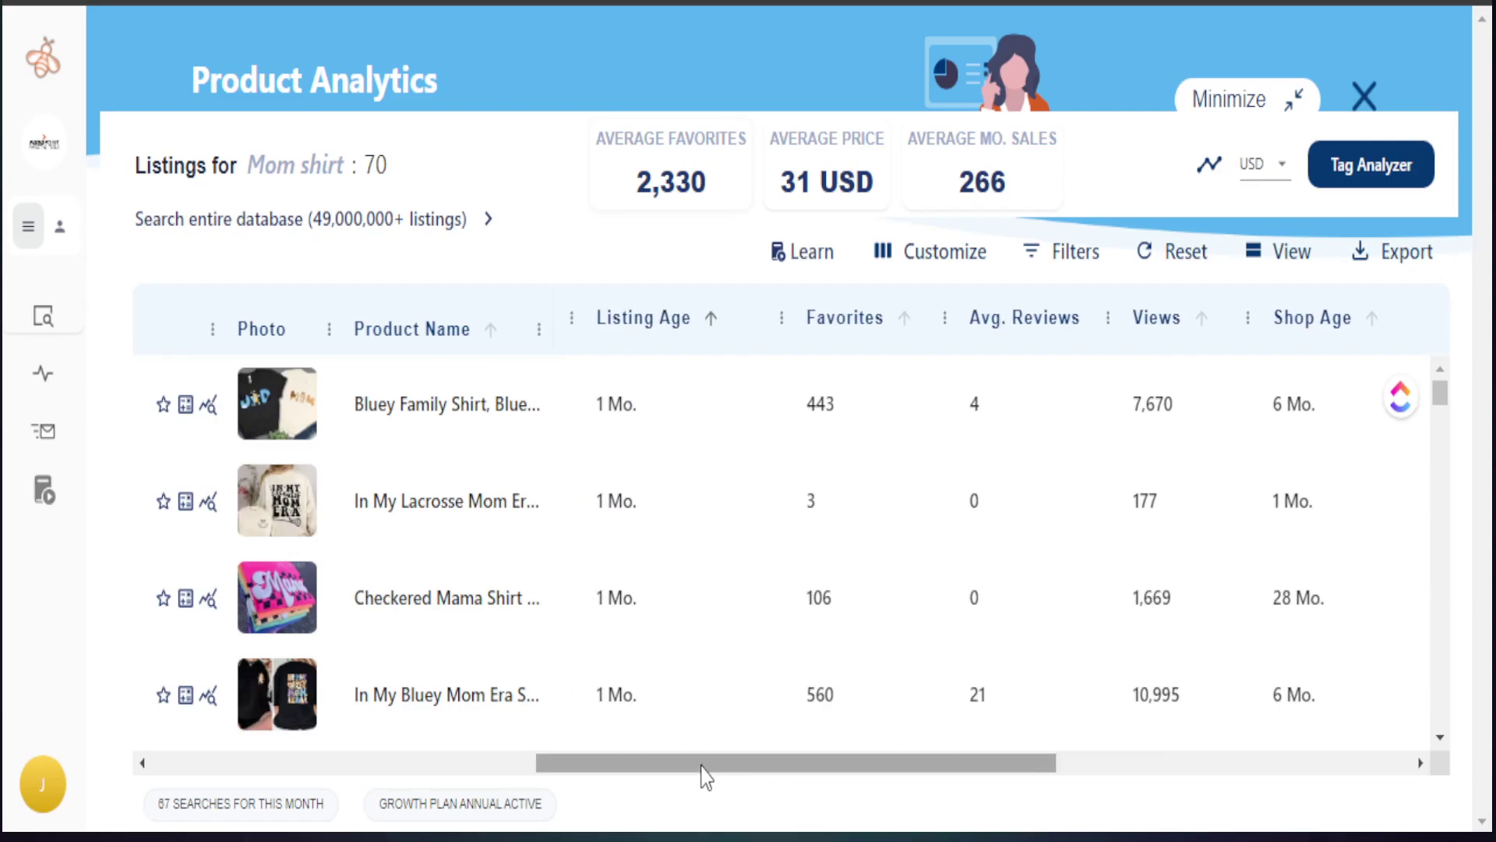
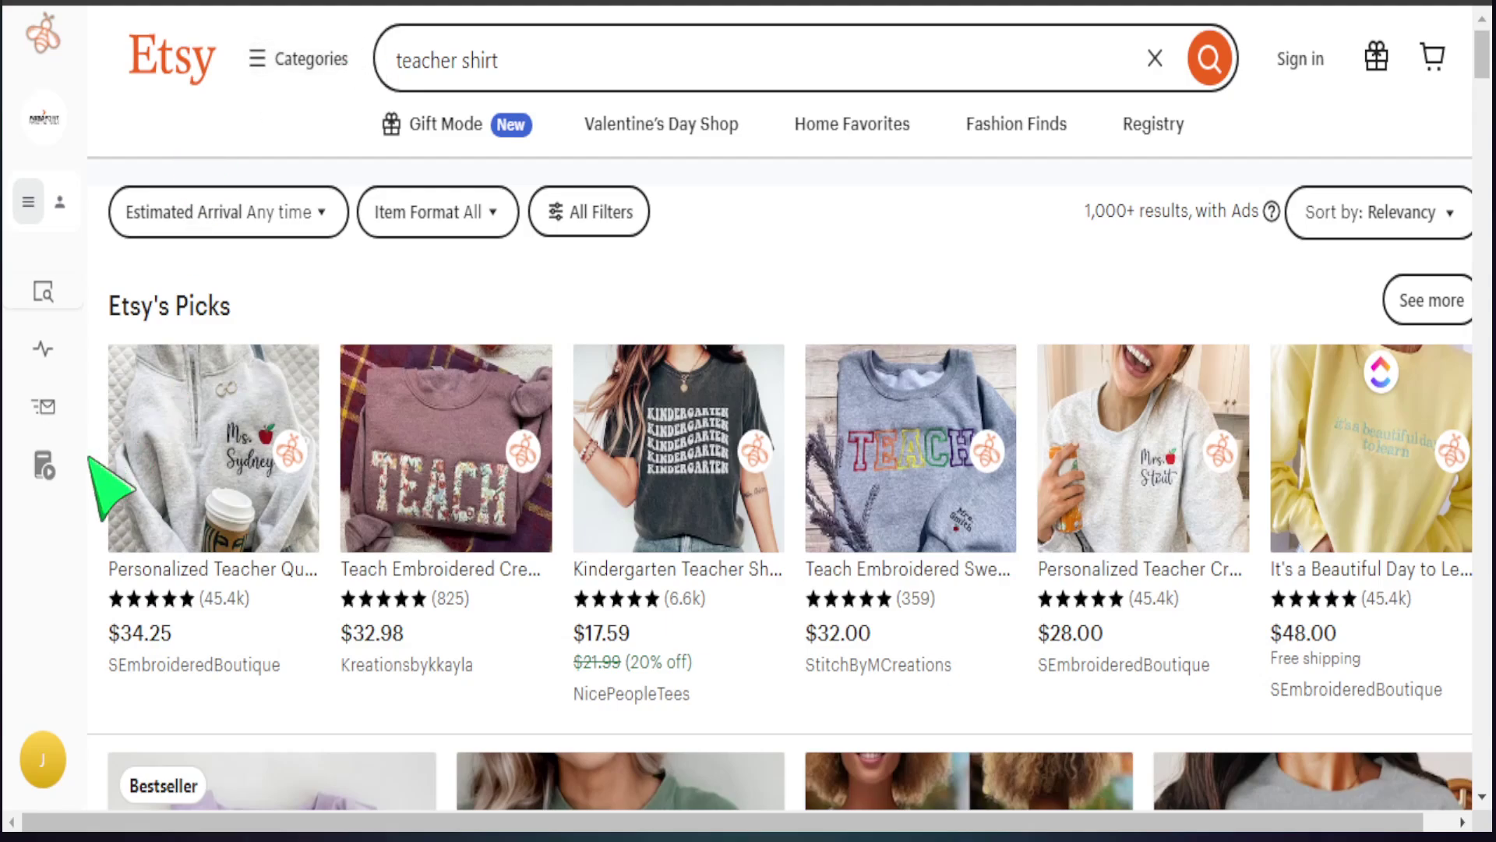
Open Product Analytics for the "teacher shirt" results and sort the listings by Listing Age in ascending order.
mouse_move(101, 384)
left_click(123, 342)
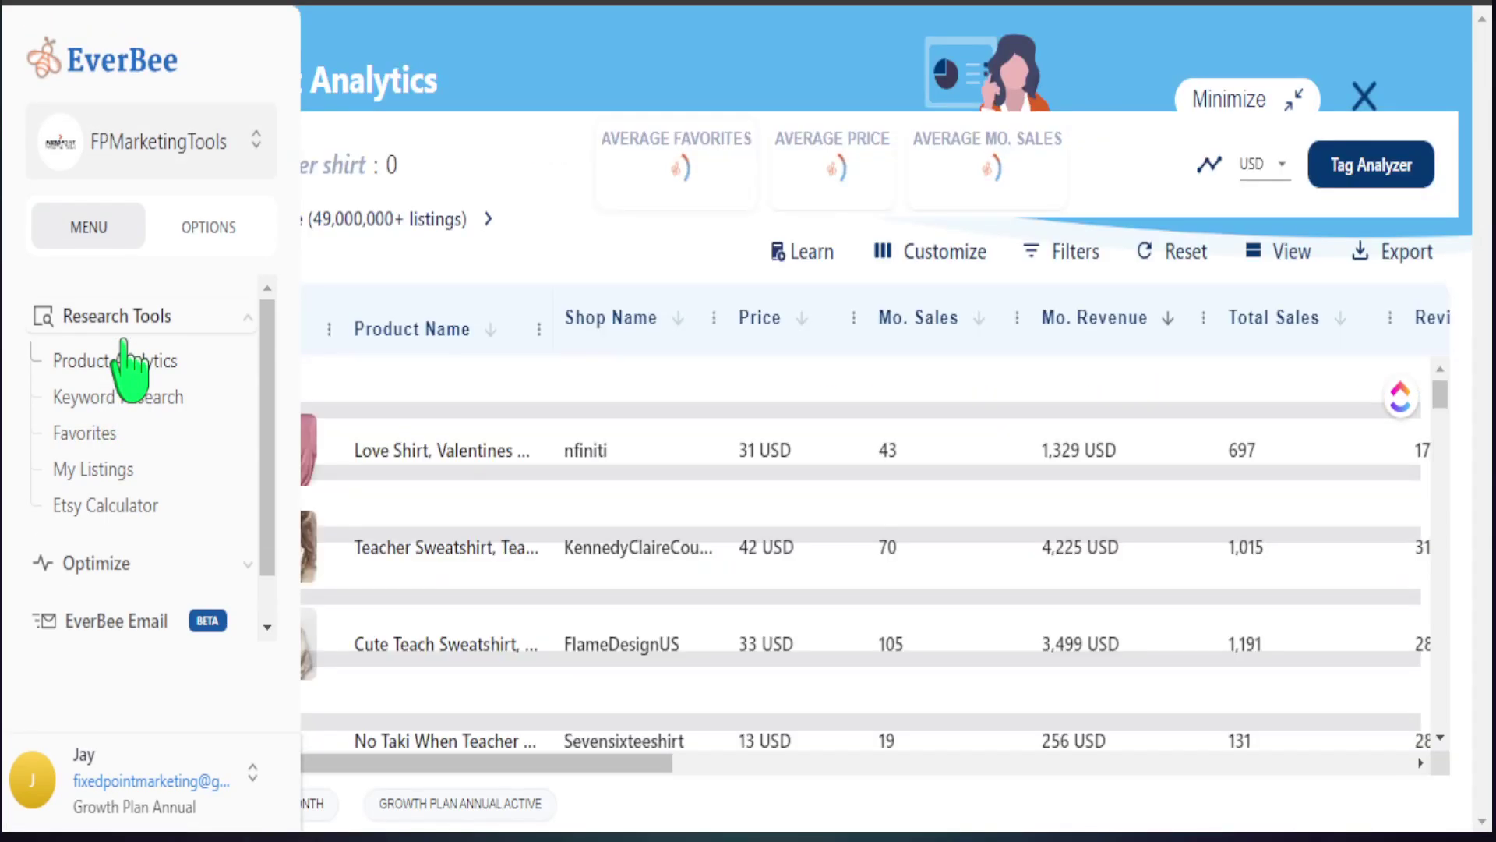
left_click_drag(610, 769, 926, 772)
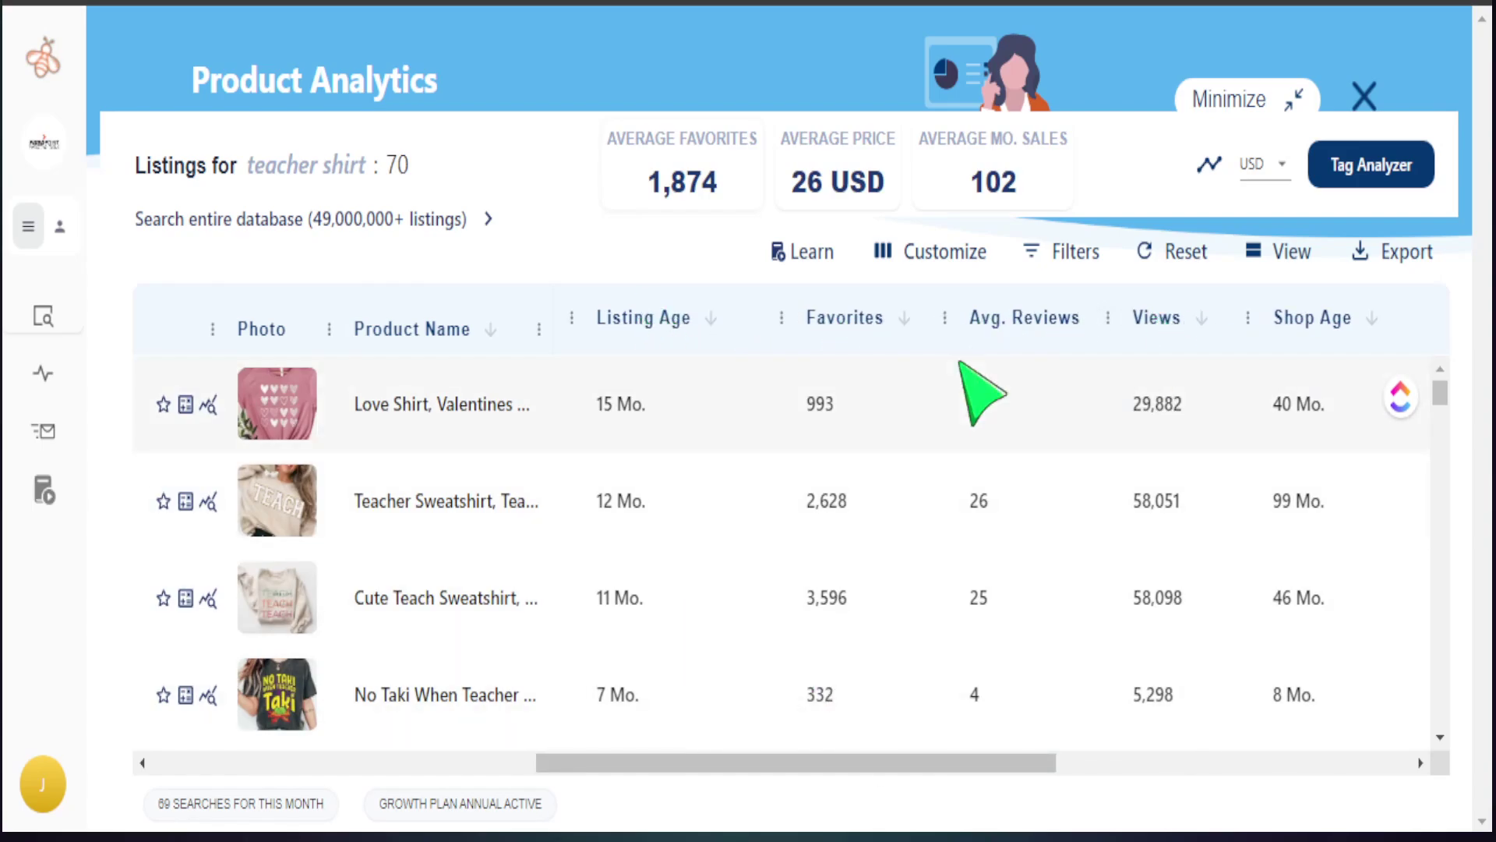
left_click(713, 328)
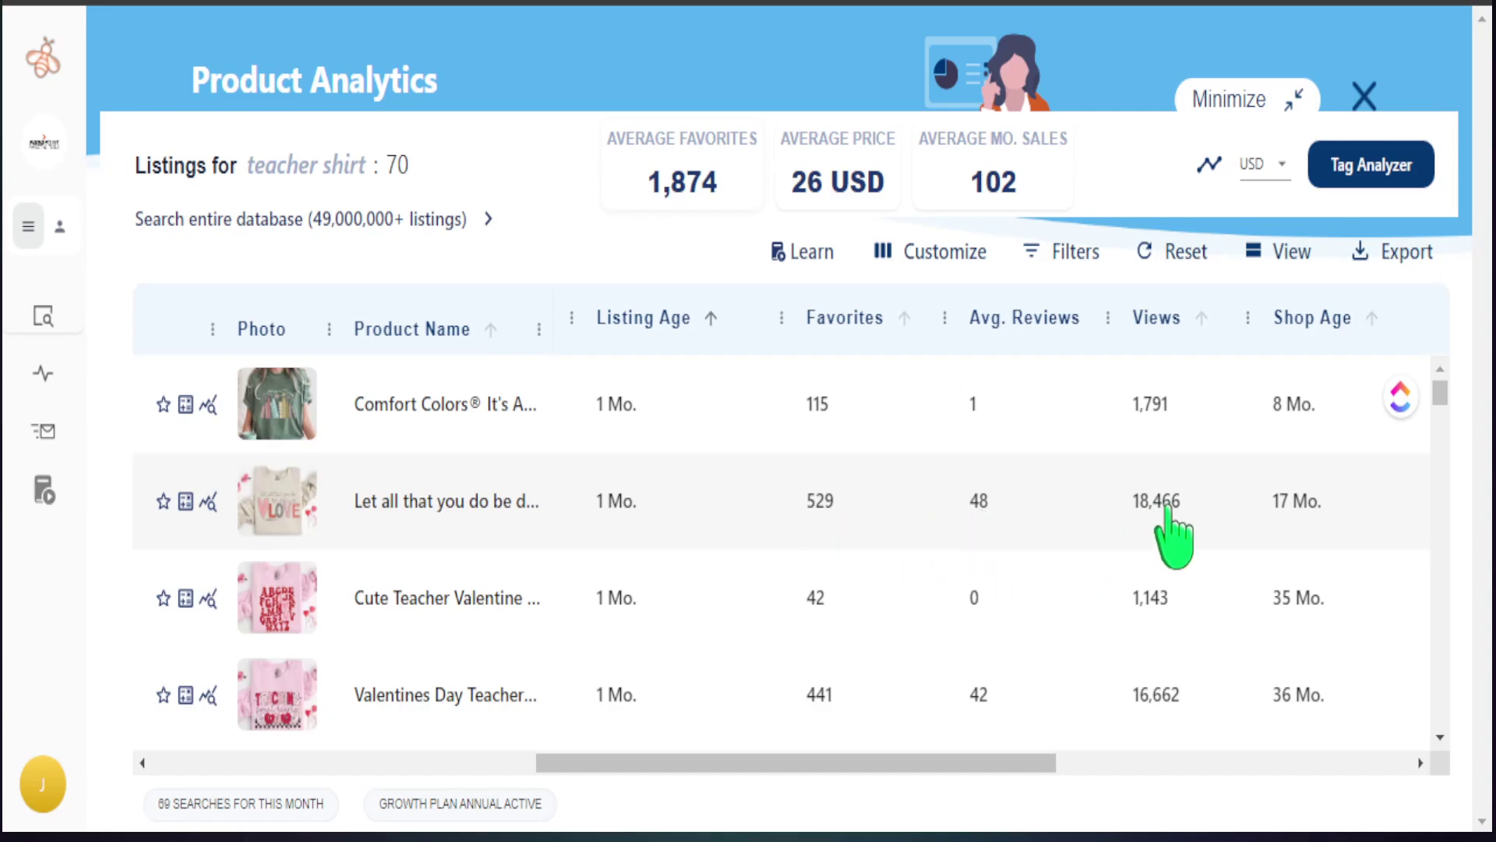
Compare the newest teacher shirts' sales, revenue and views, and view the listing details of the "Let all that you do" shirt.
left_click_drag(834, 769, 681, 715)
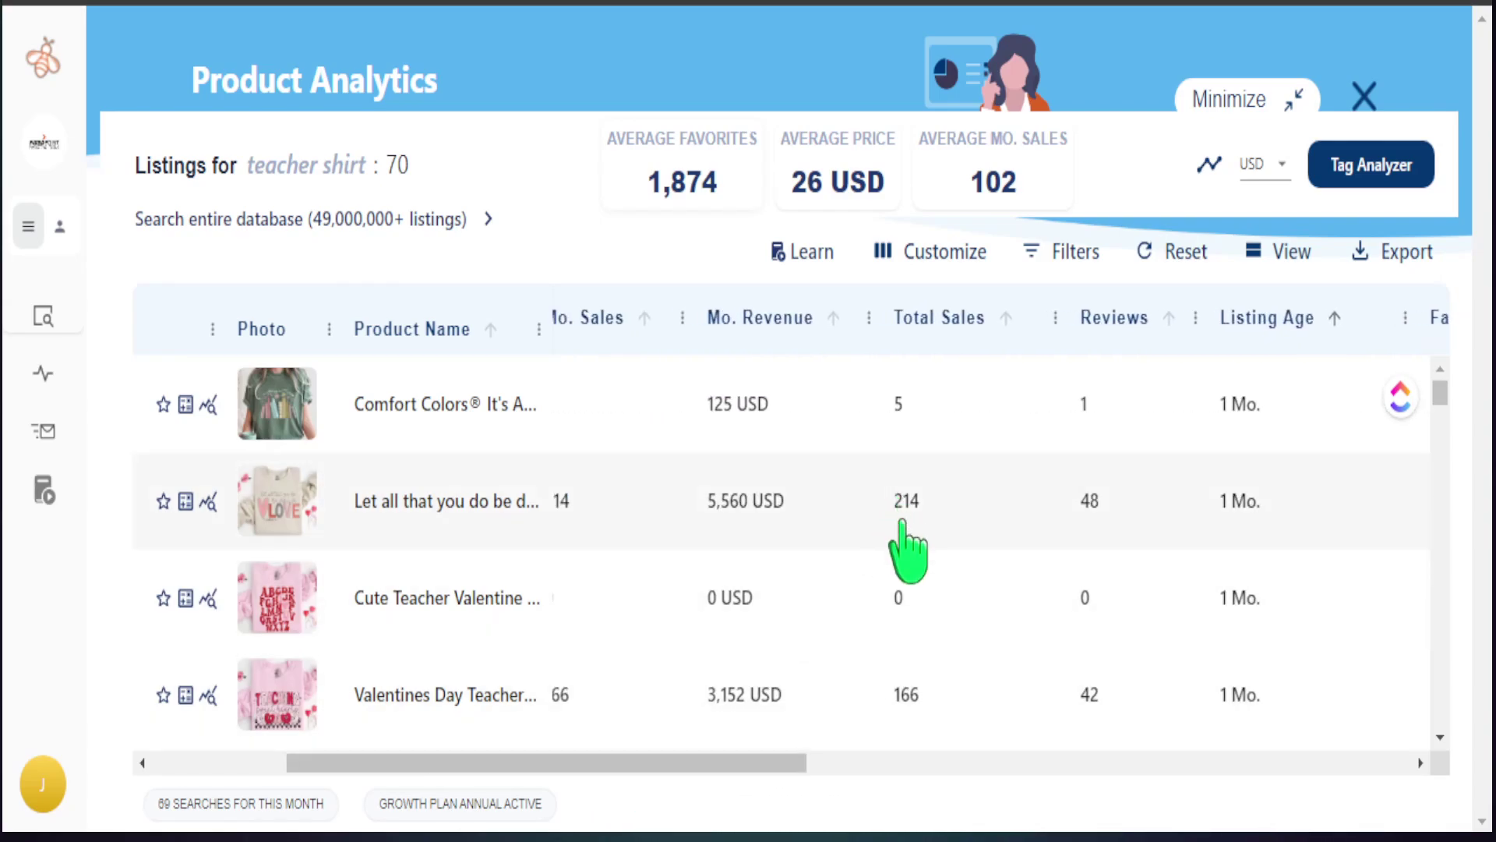
left_click_drag(684, 769, 943, 760)
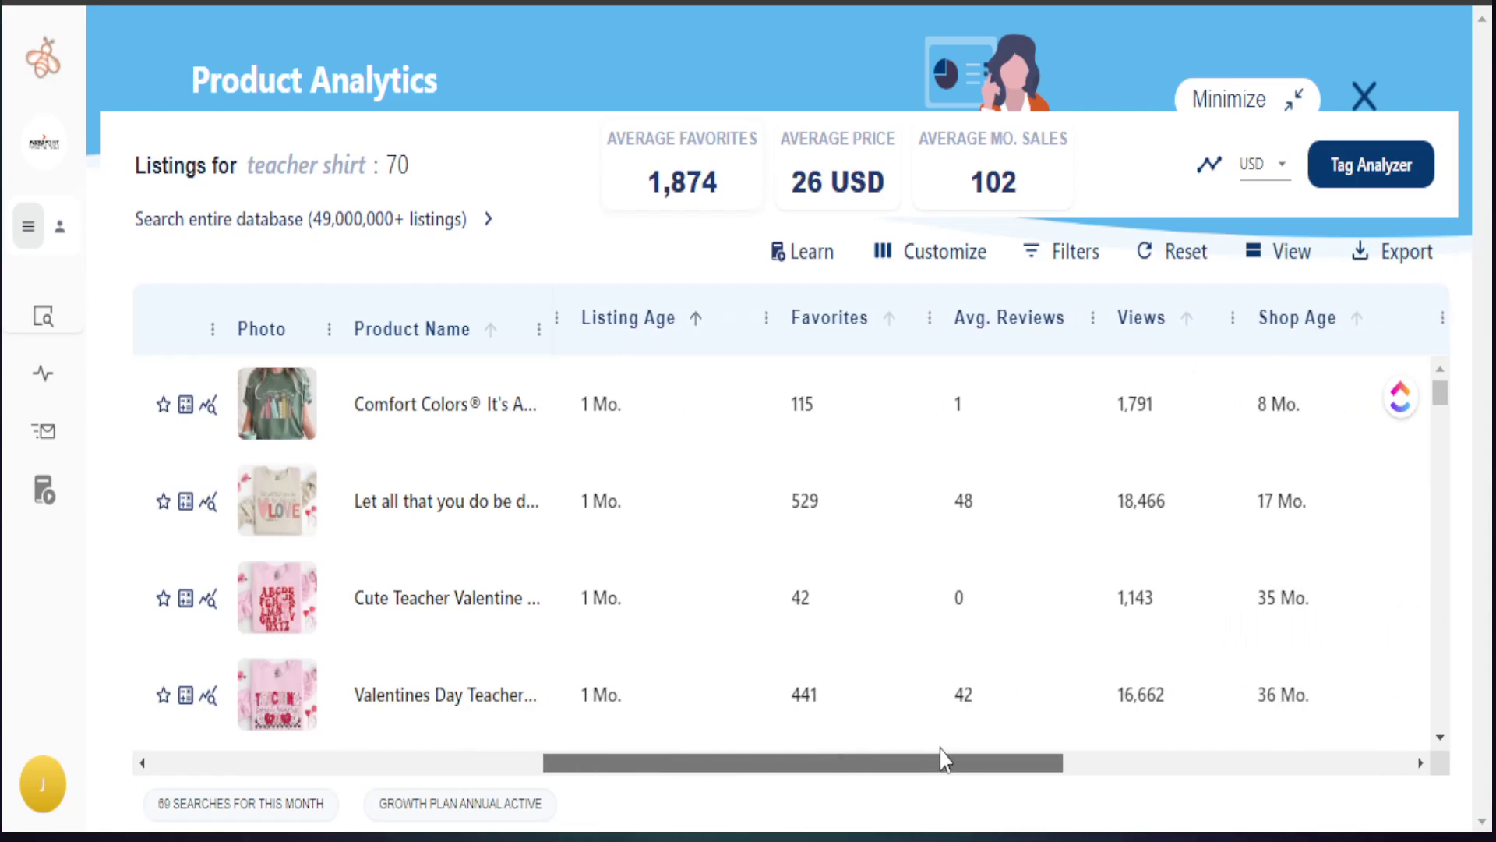
left_click(451, 505)
left_click(1052, 301)
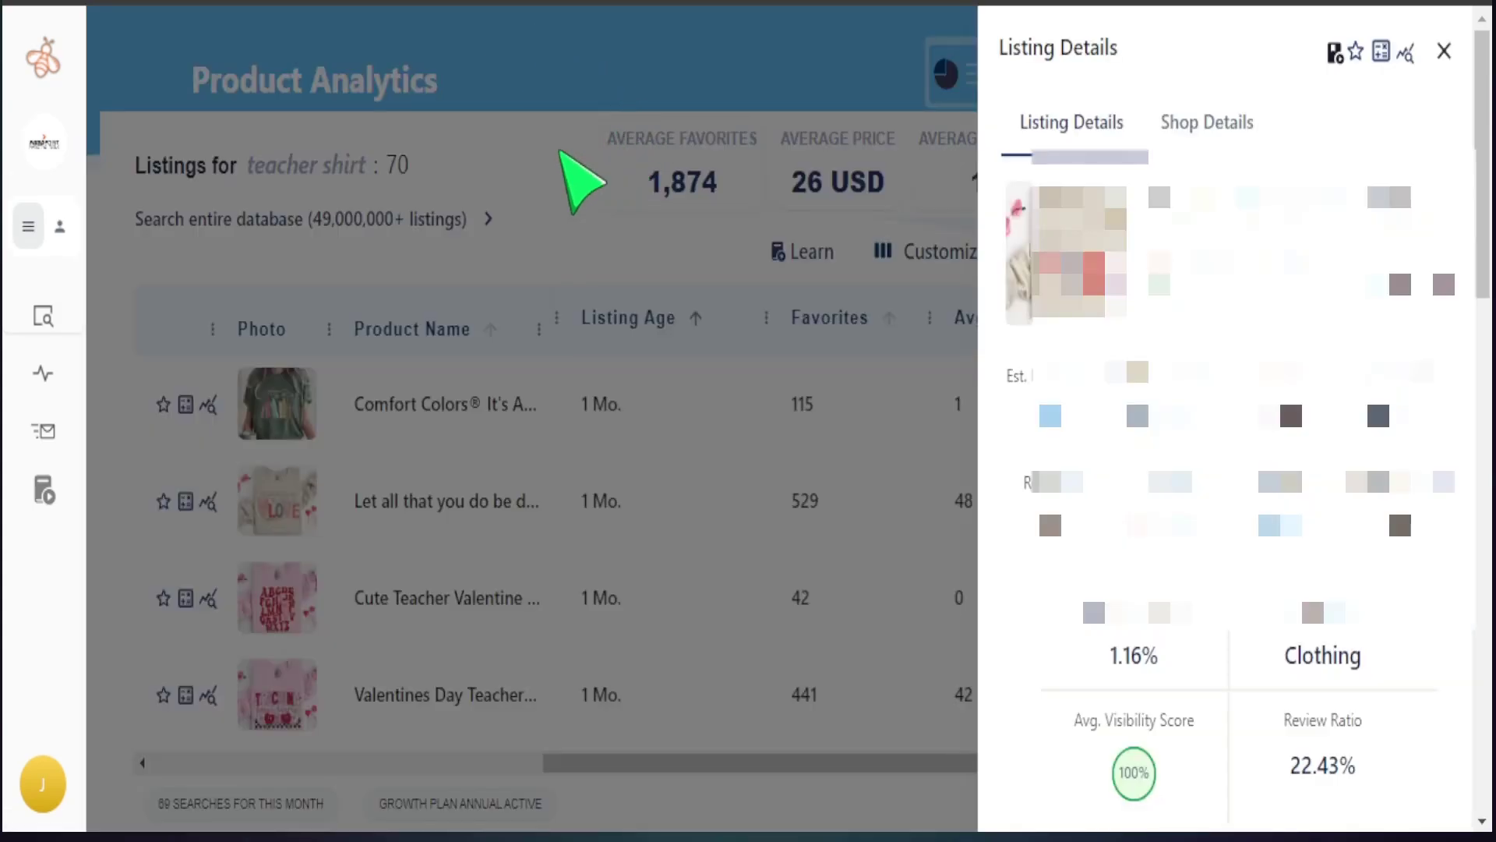
left_click(576, 238)
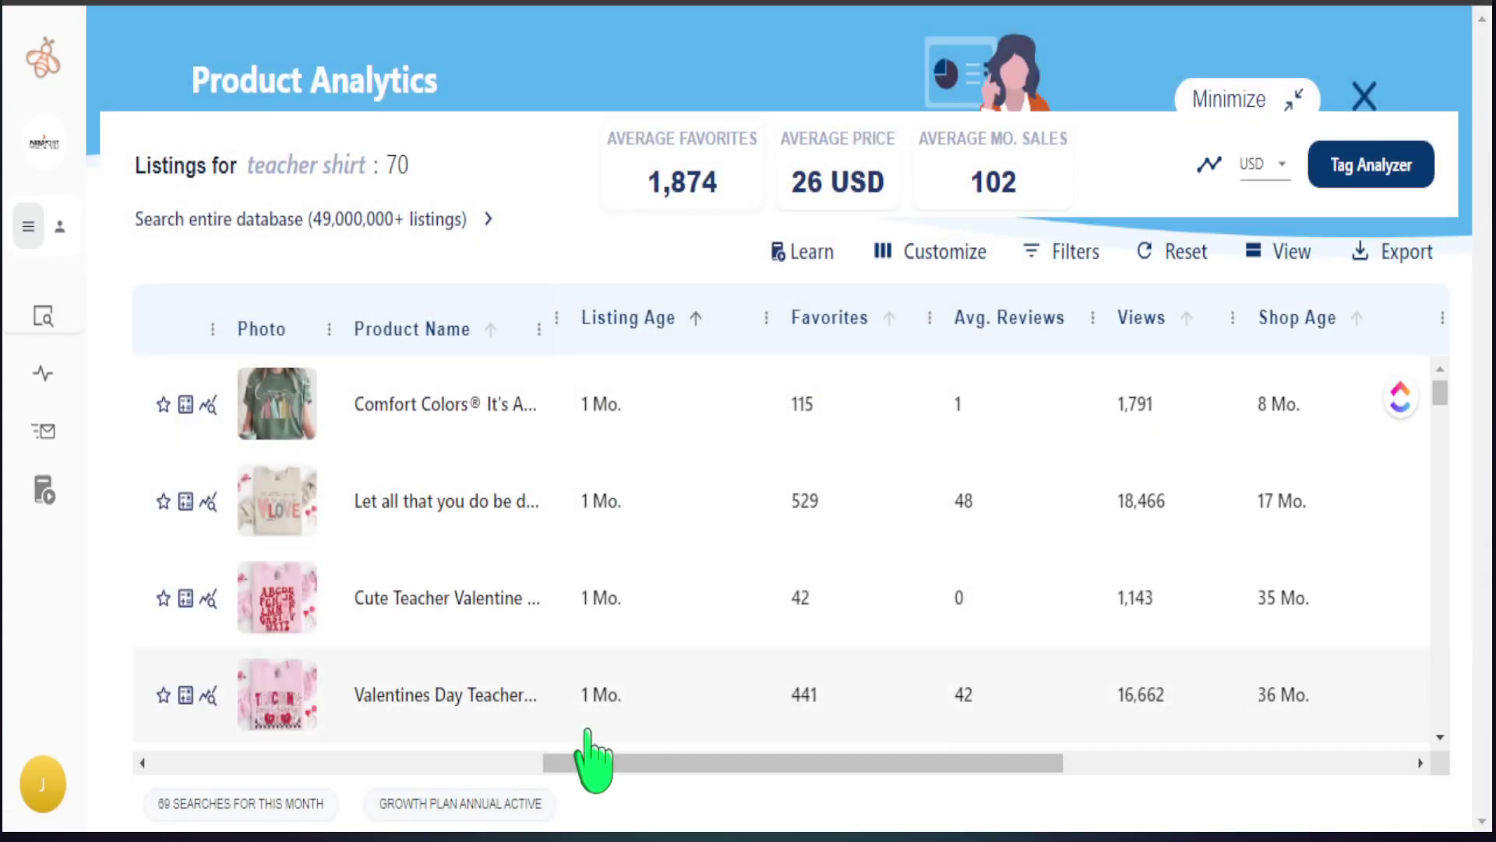
Check the total sales, reviews and listing age of the Valentines Day Teacher listing and open its Etsy page.
left_click_drag(653, 773, 627, 771)
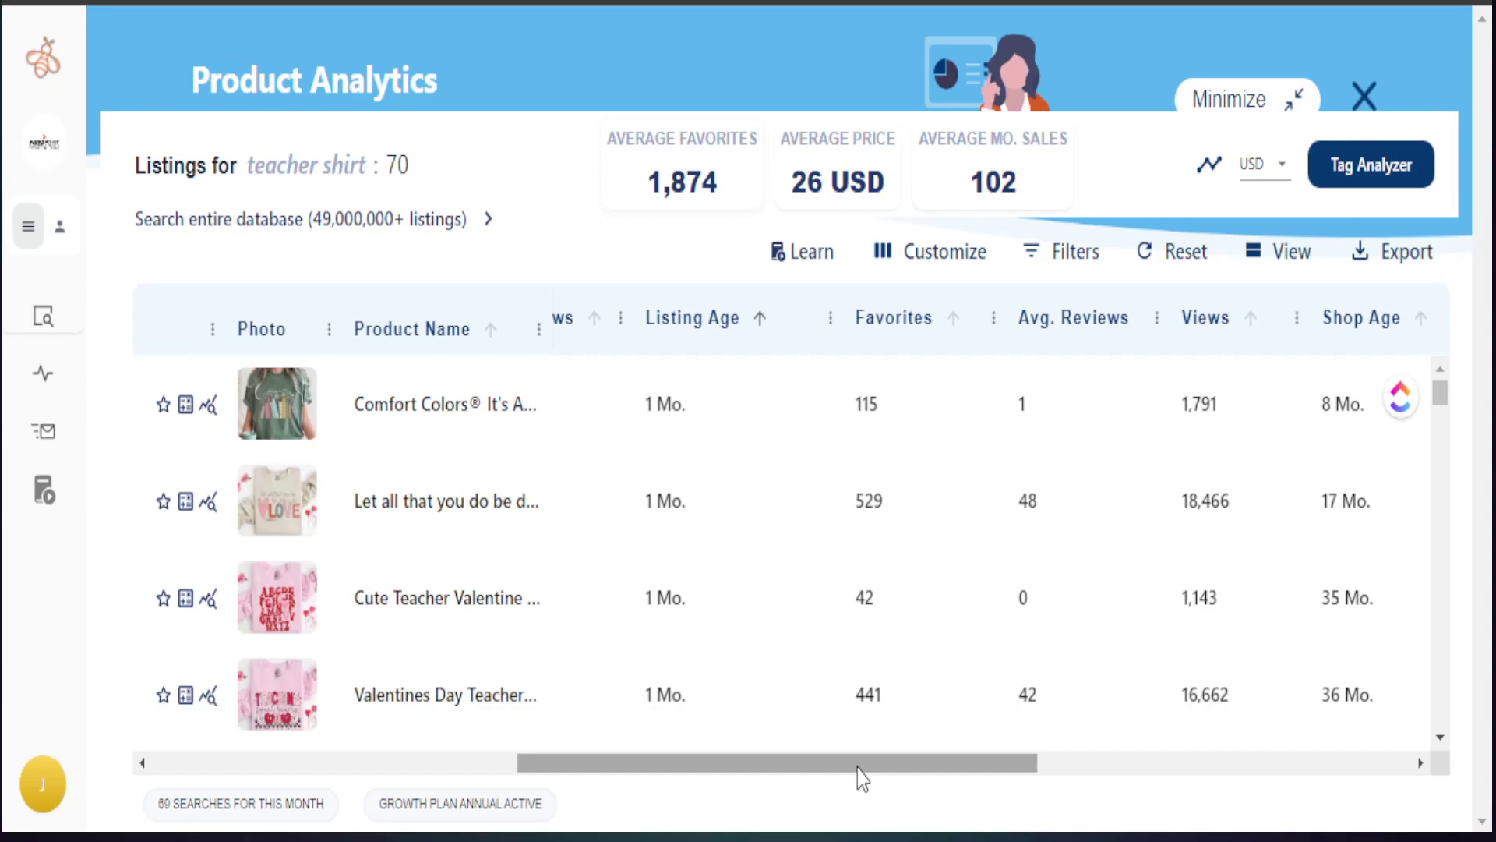
left_click_drag(857, 770, 705, 782)
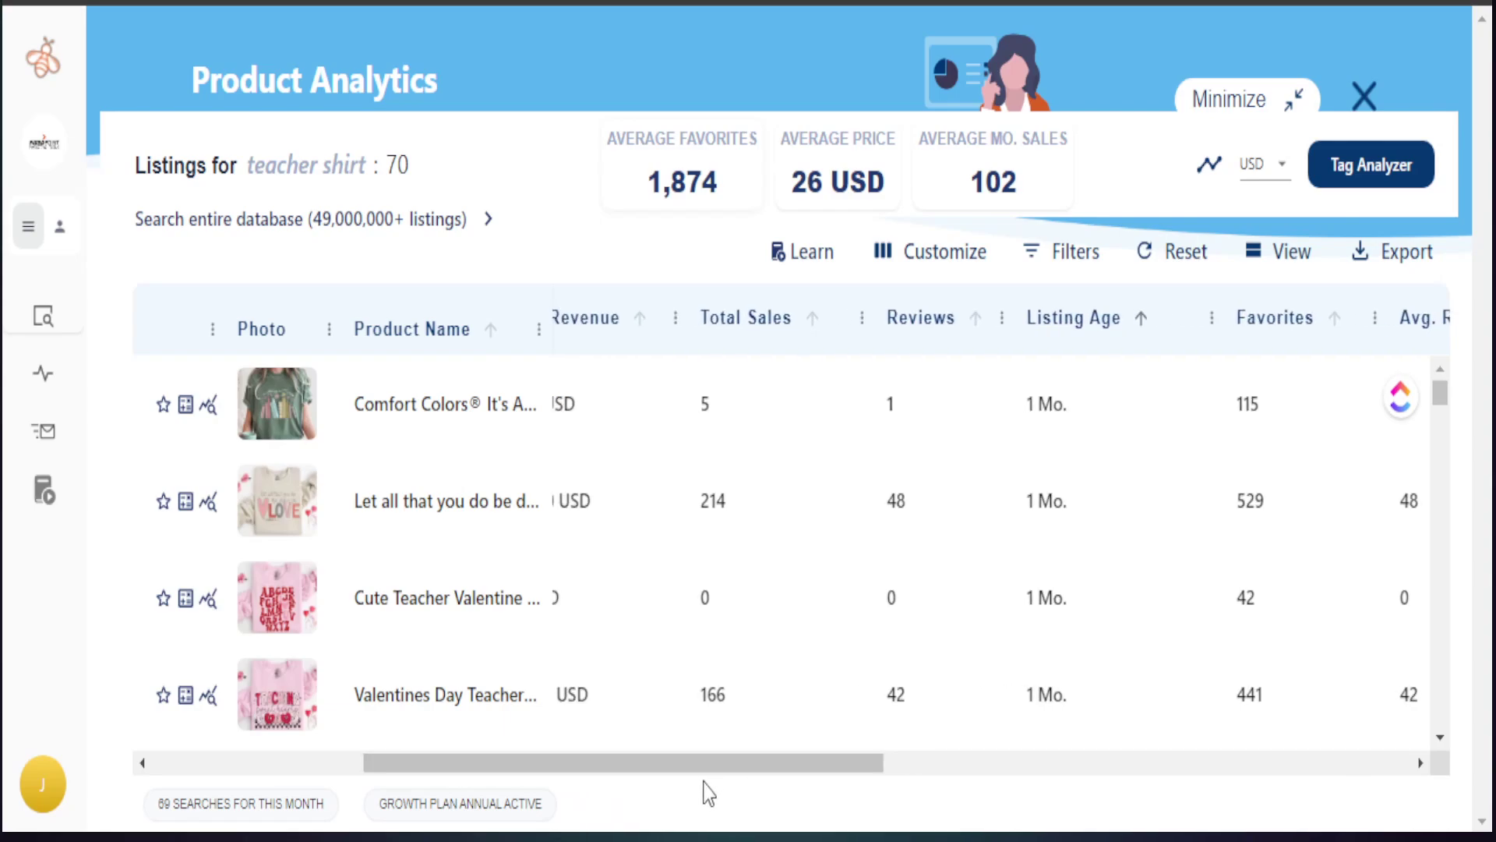
scroll(717, 777, "right", 2)
left_click(605, 691)
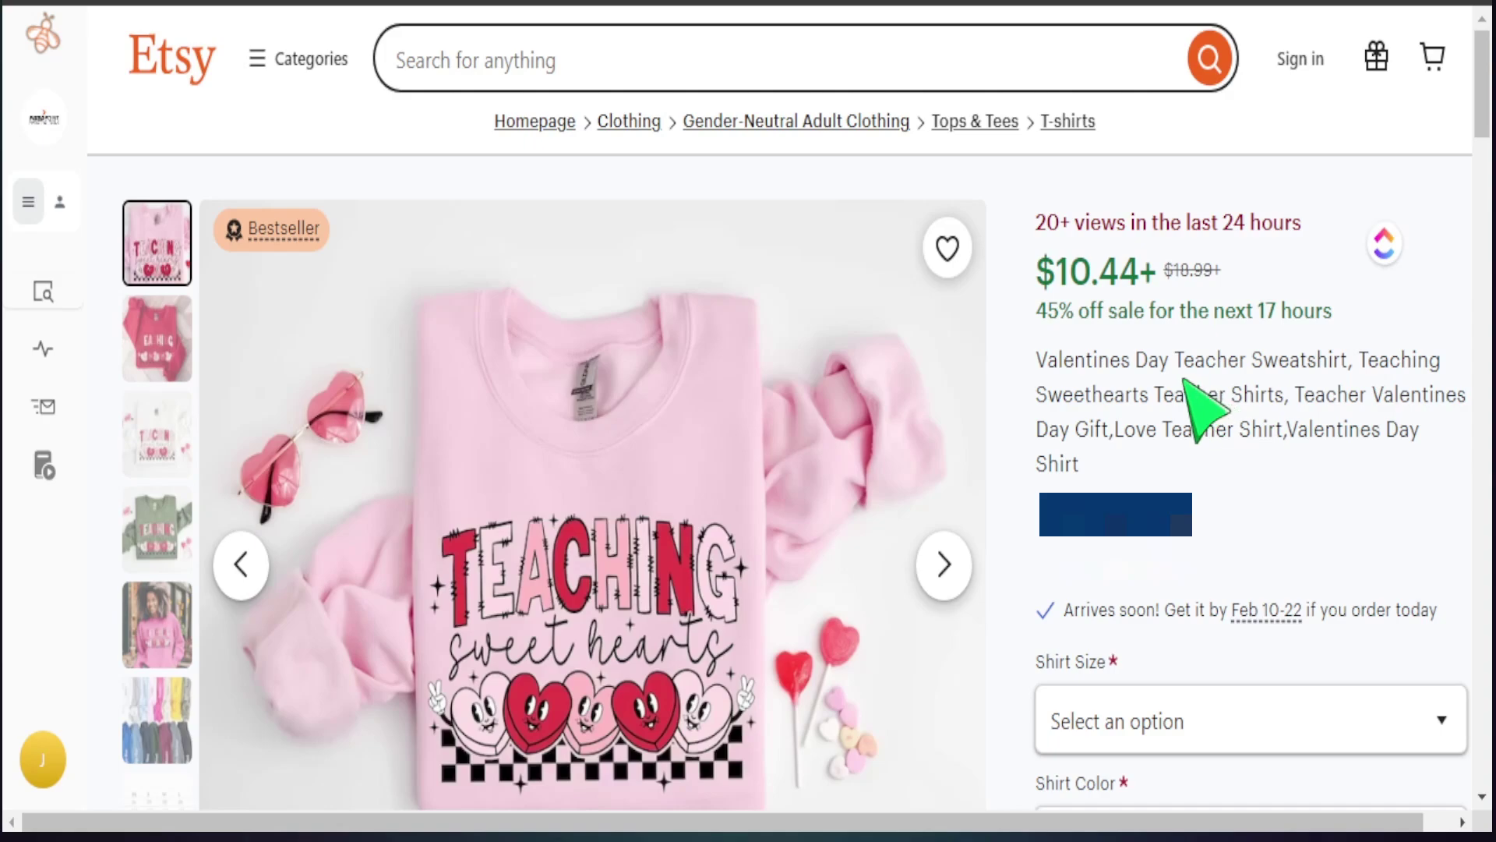
Examine the Valentines Day Teacher Sweatshirt's title on Etsy and open its EverBee listing details.
left_click_drag(1038, 364, 1439, 377)
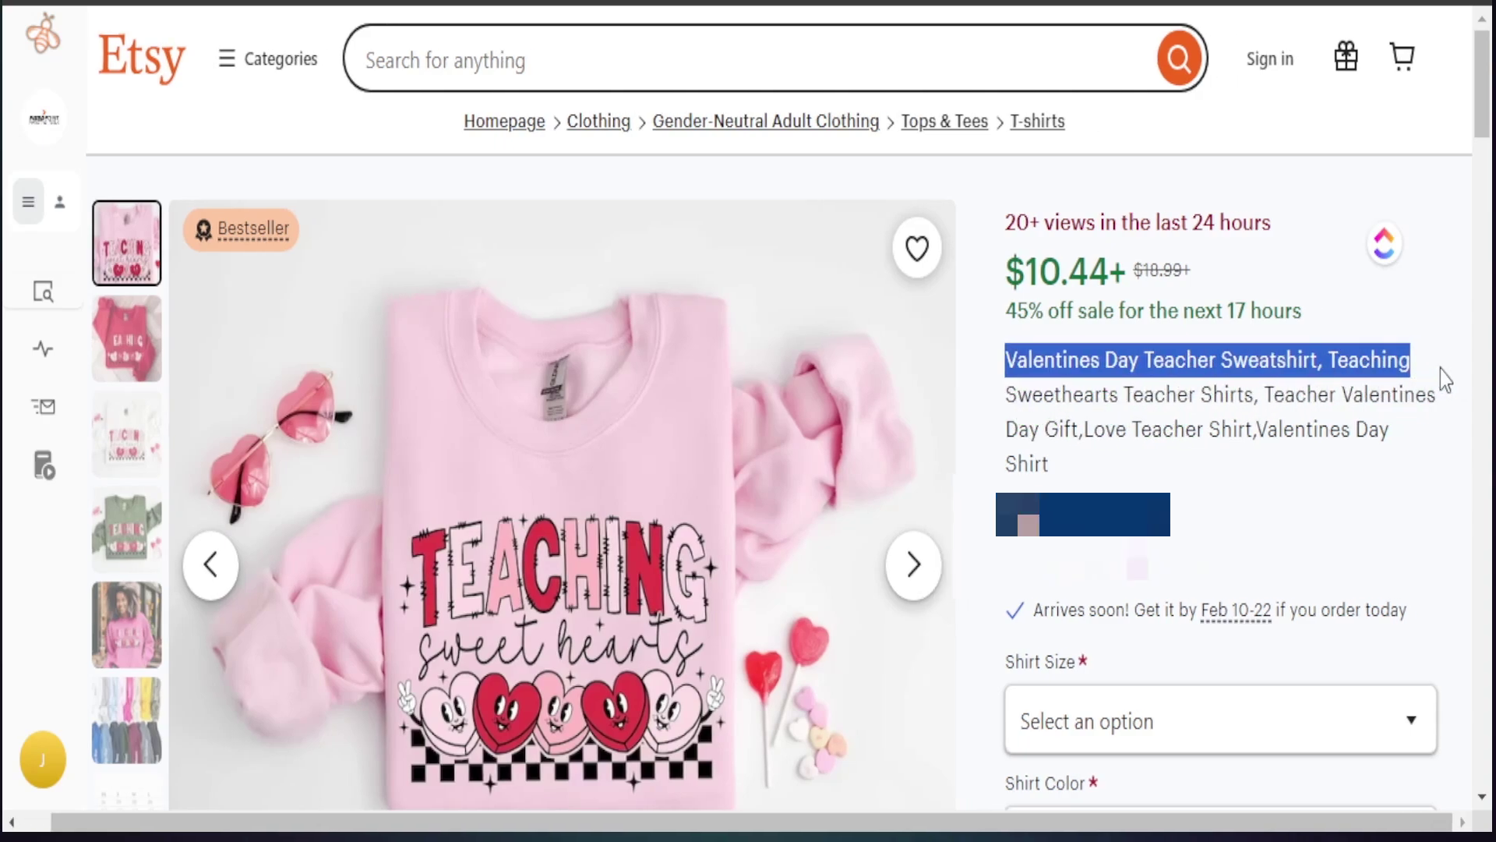
left_click(1076, 394)
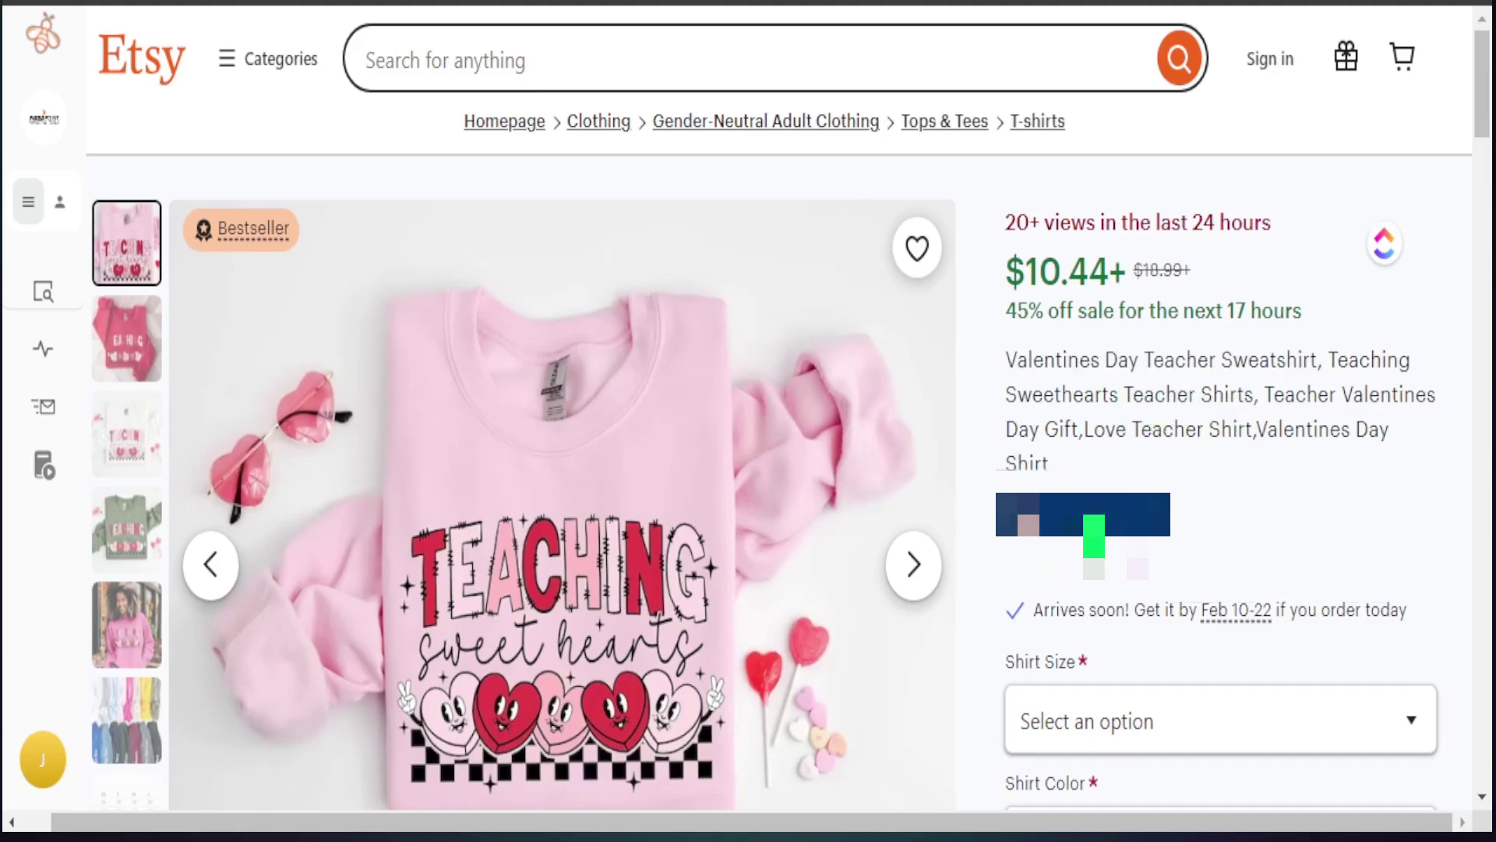
left_click(1091, 530)
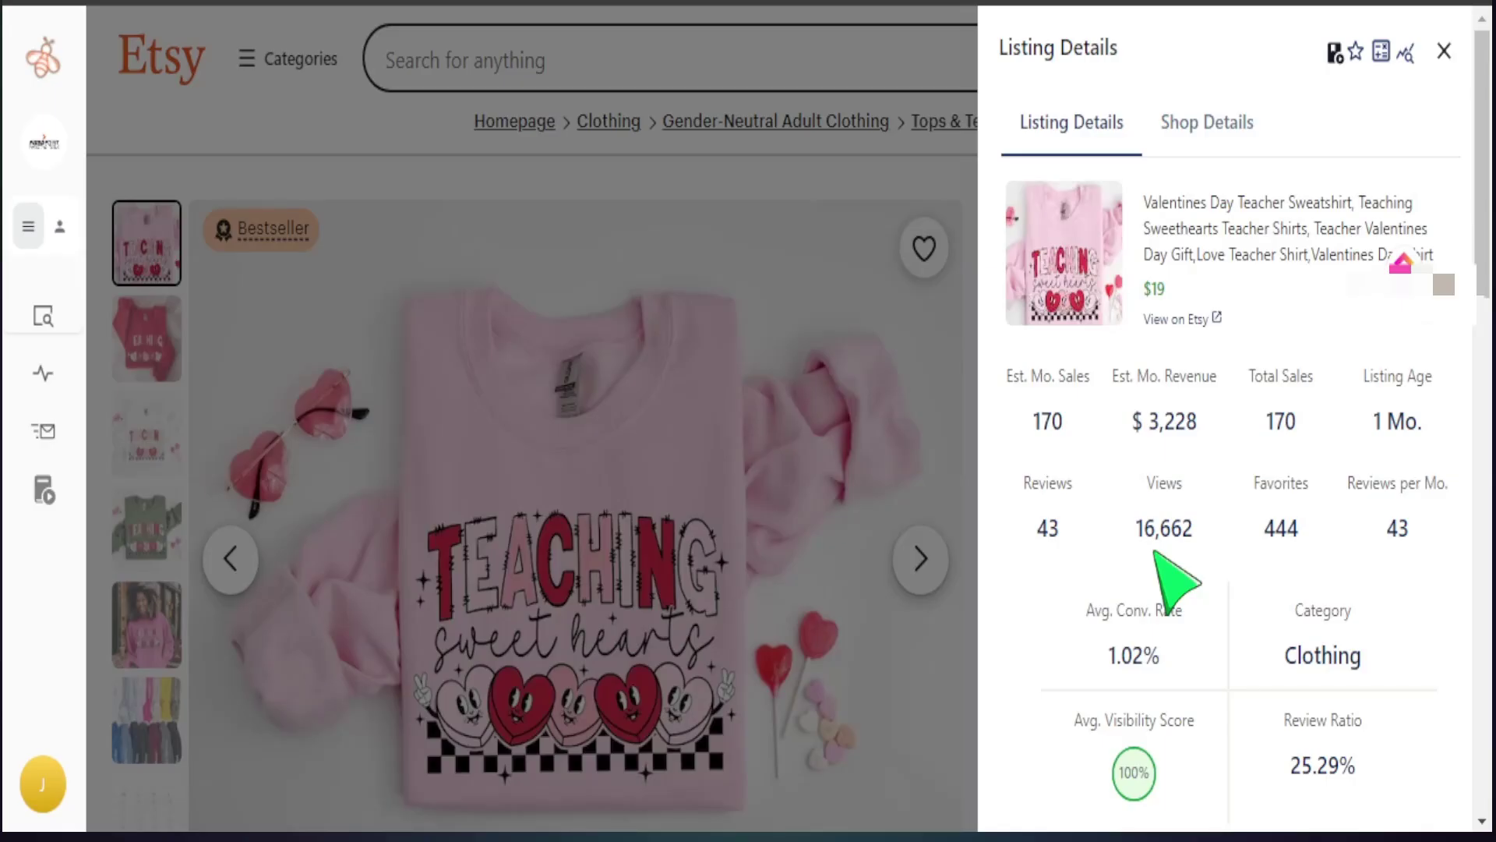
Review the tags of the Valentines Day Teacher Sweatshirt, comparing each keyword's search volume and competition.
scroll(1161, 561, "down", 9)
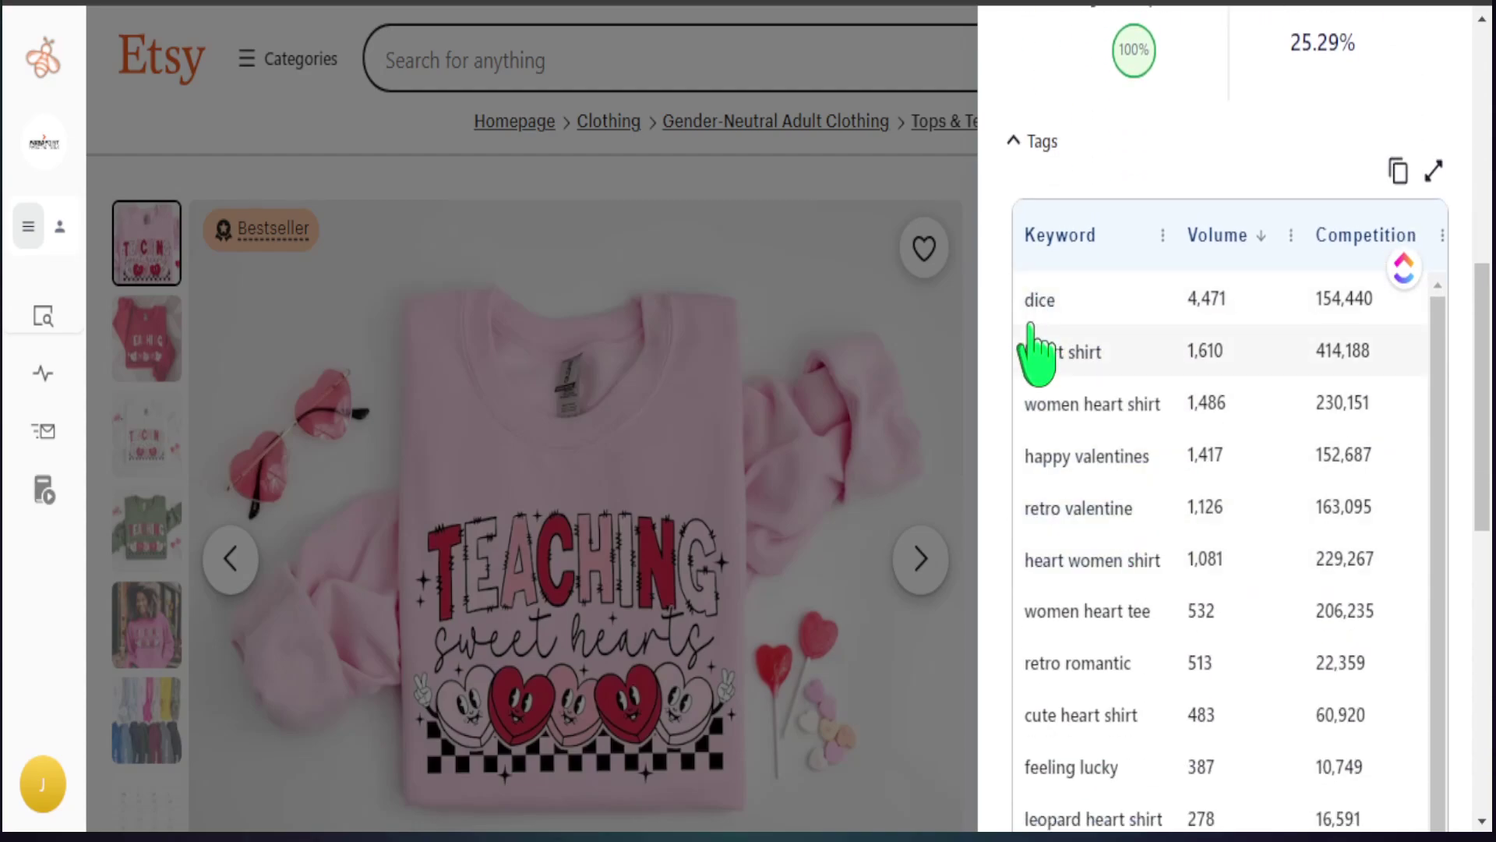
scroll(1037, 355, "down", 4)
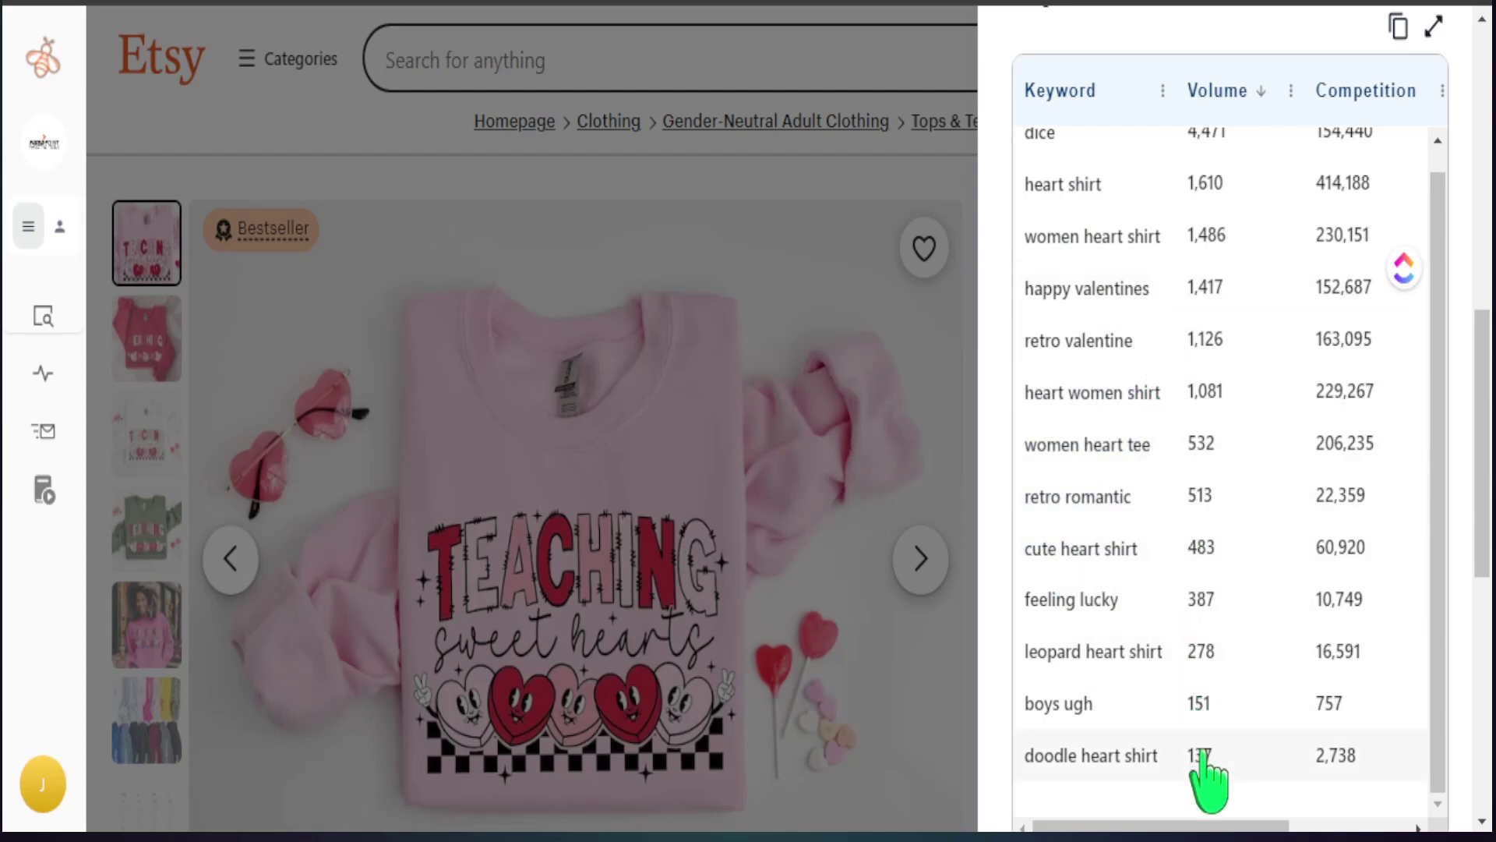
scroll(1112, 604, "down", 4)
scroll(1114, 596, "up", 2)
scroll(1122, 577, "up", 1)
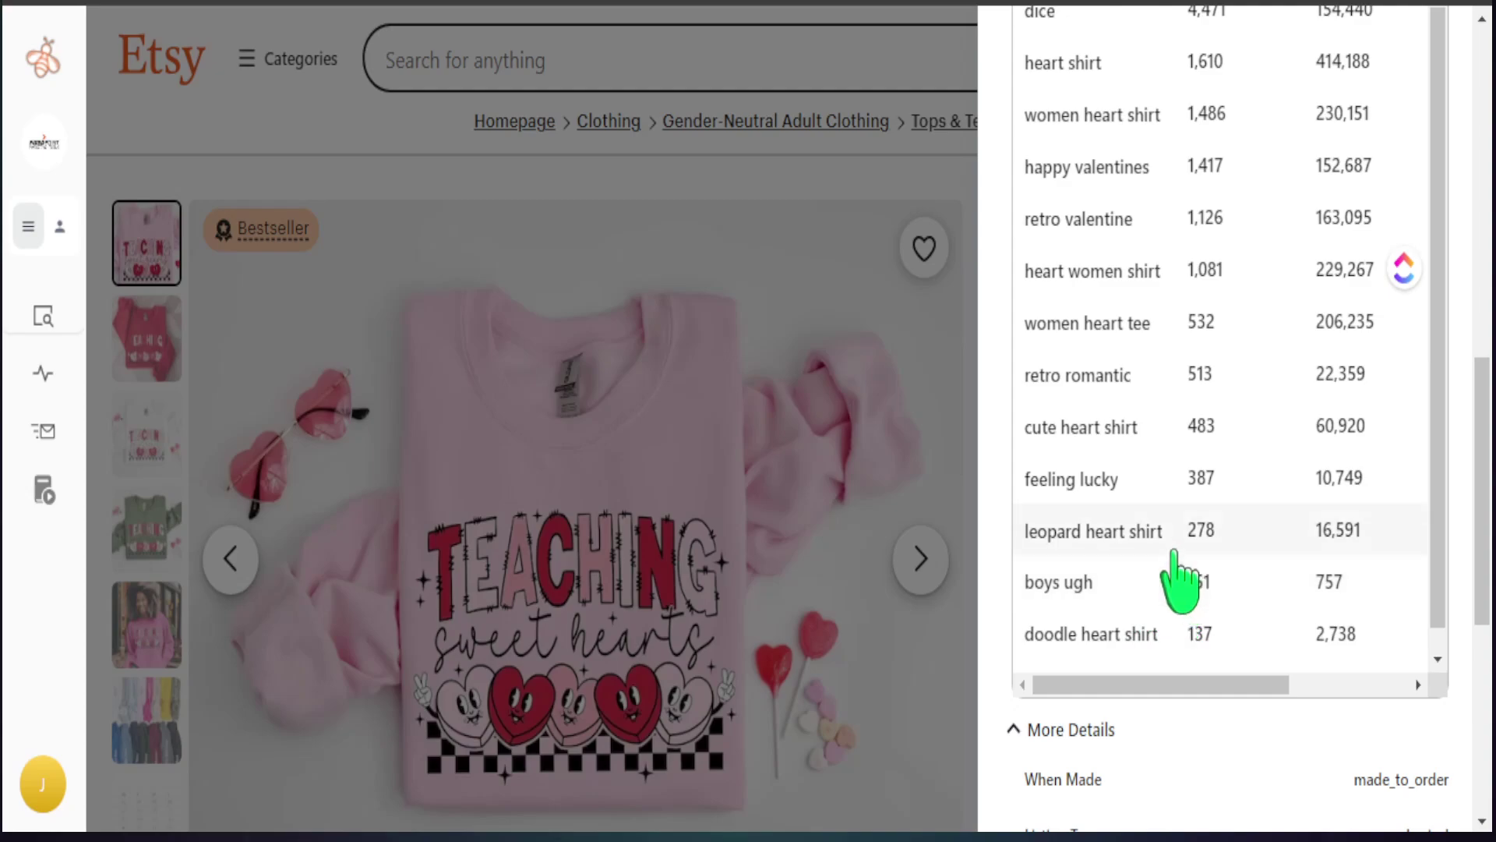
scroll(1169, 561, "up", 2)
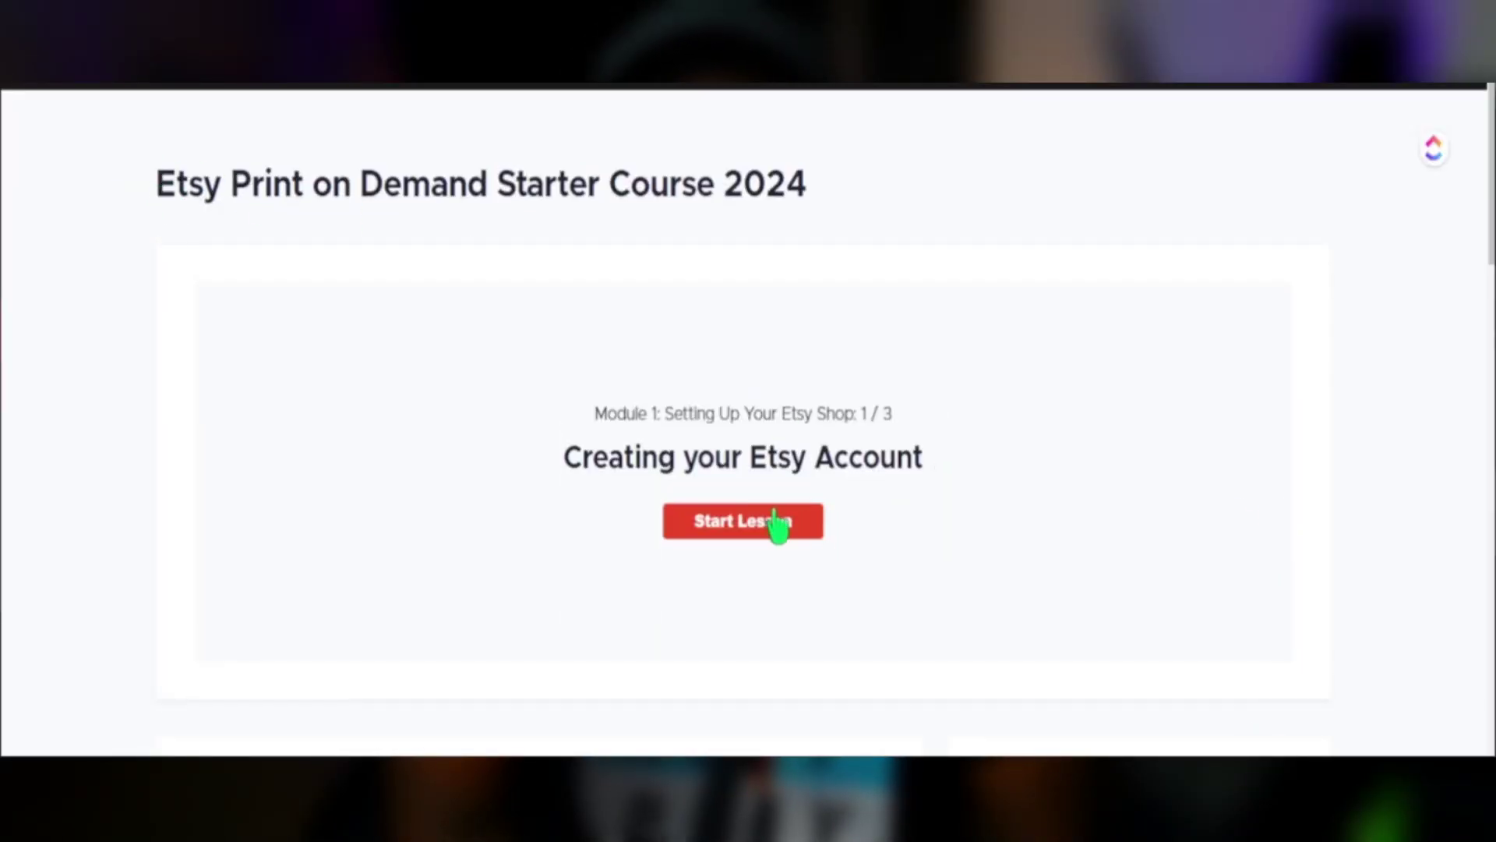
Switch to the Etsy Print on Demand Starter Course 2024 and browse its lessons from Creating your Etsy Account to designing in Canva.
left_click(767, 515)
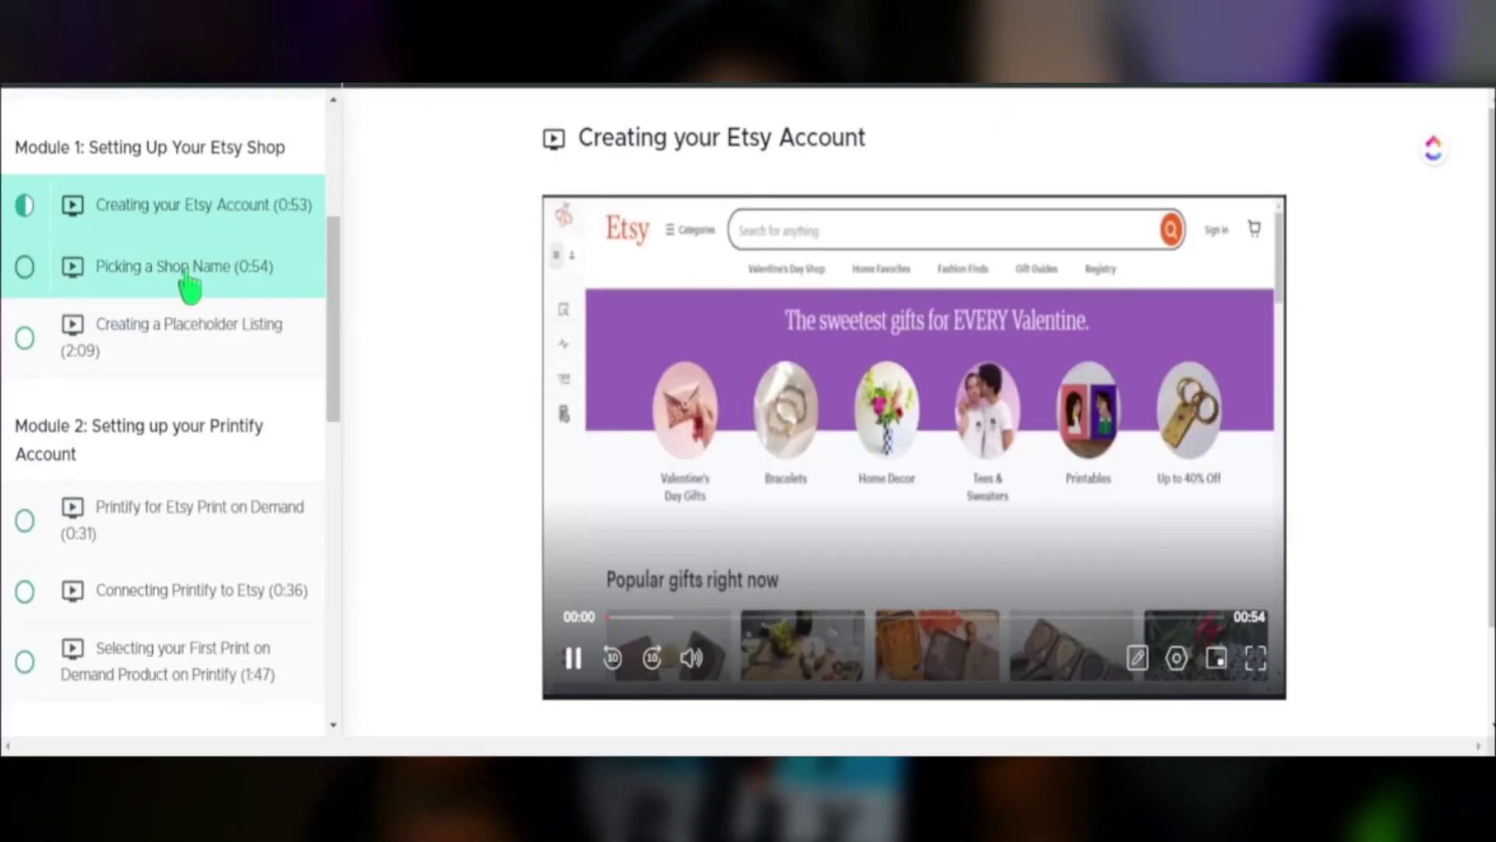
left_click(184, 273)
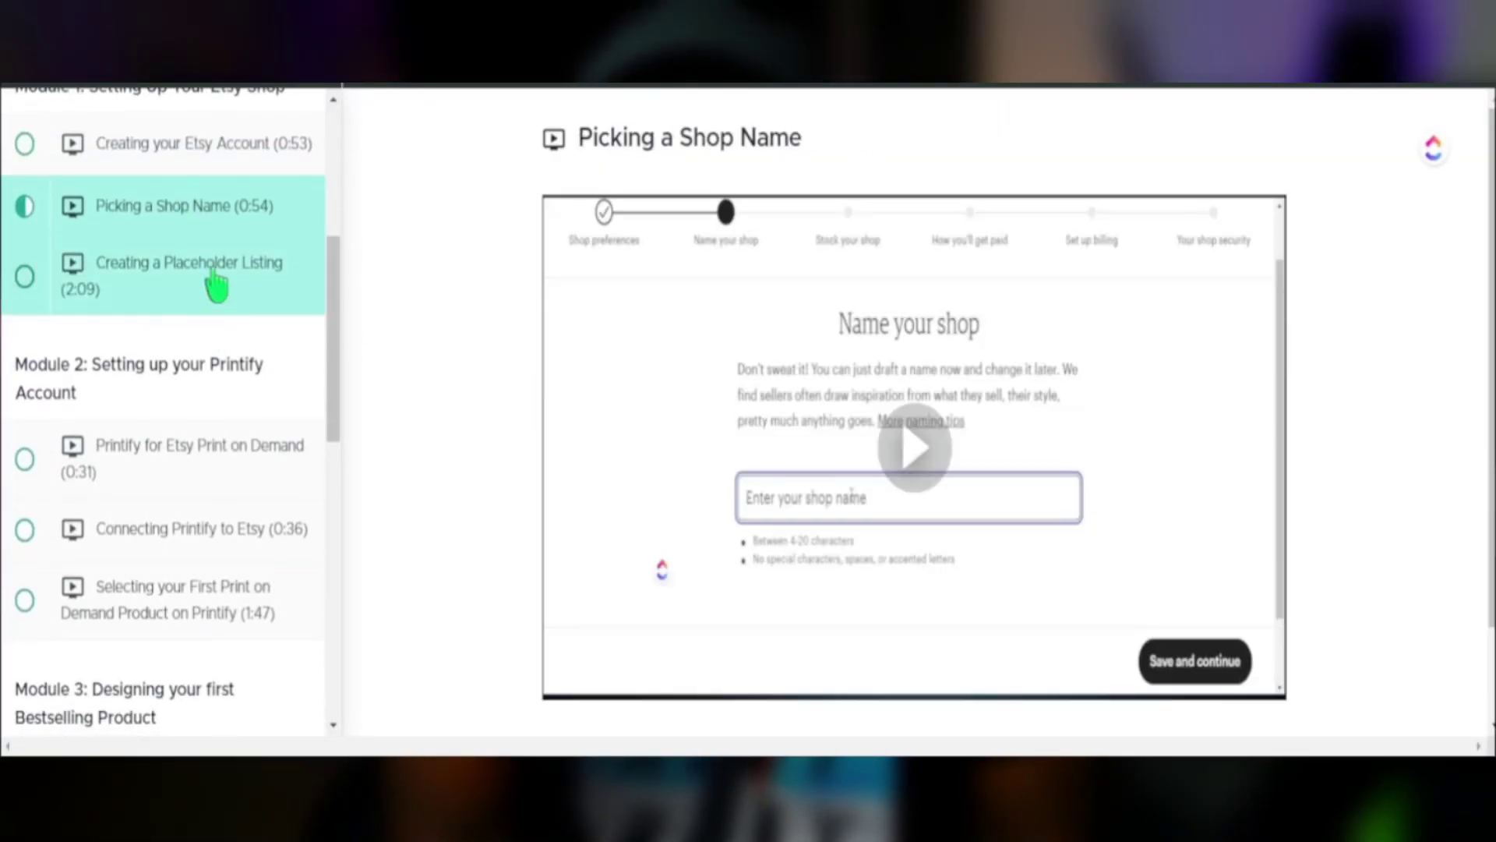
scroll(226, 413, "down", 3)
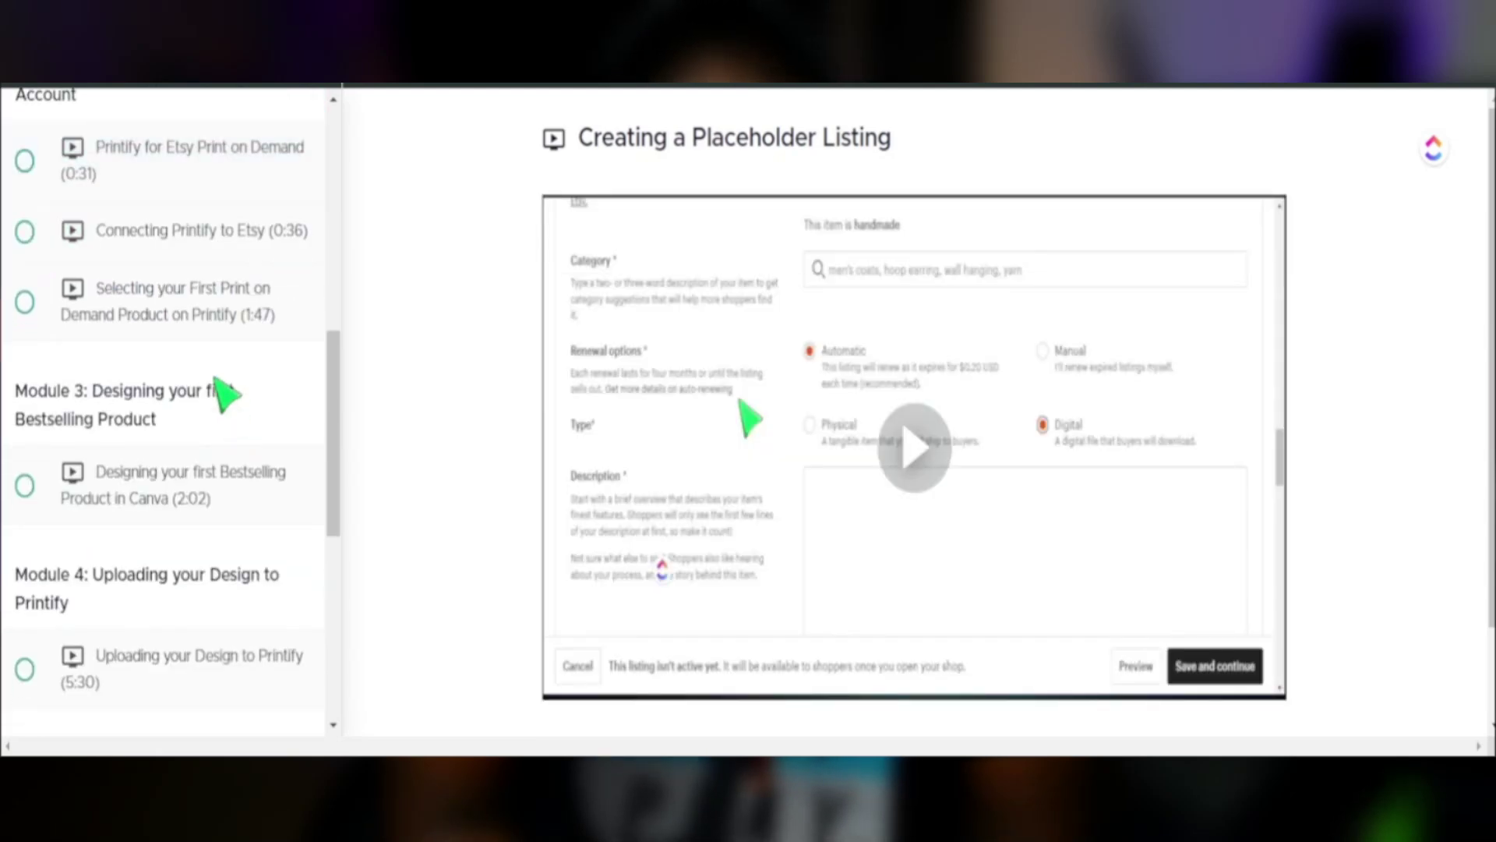
left_click(187, 324)
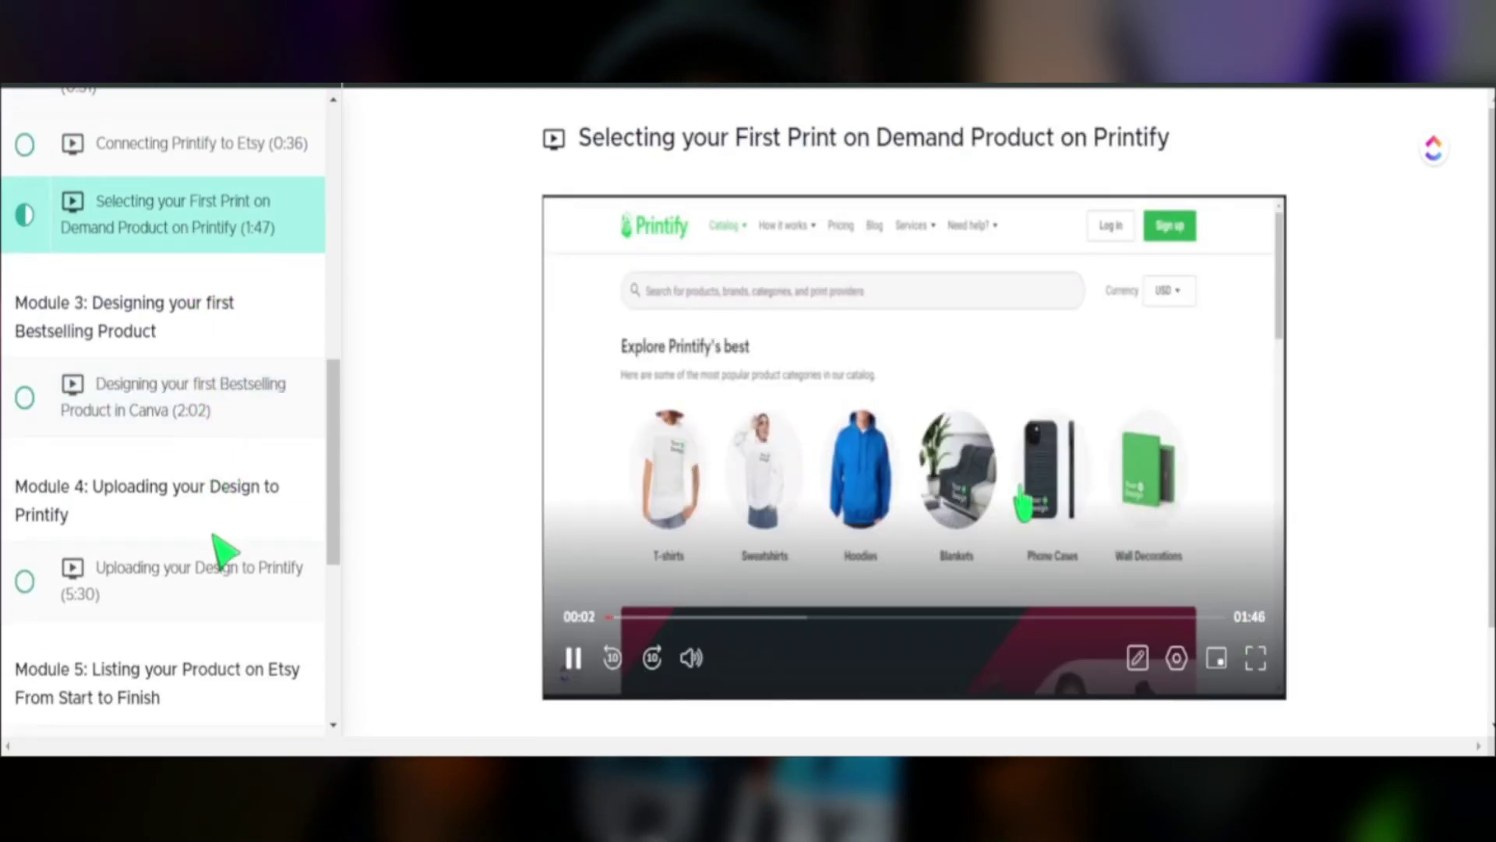
left_click(194, 417)
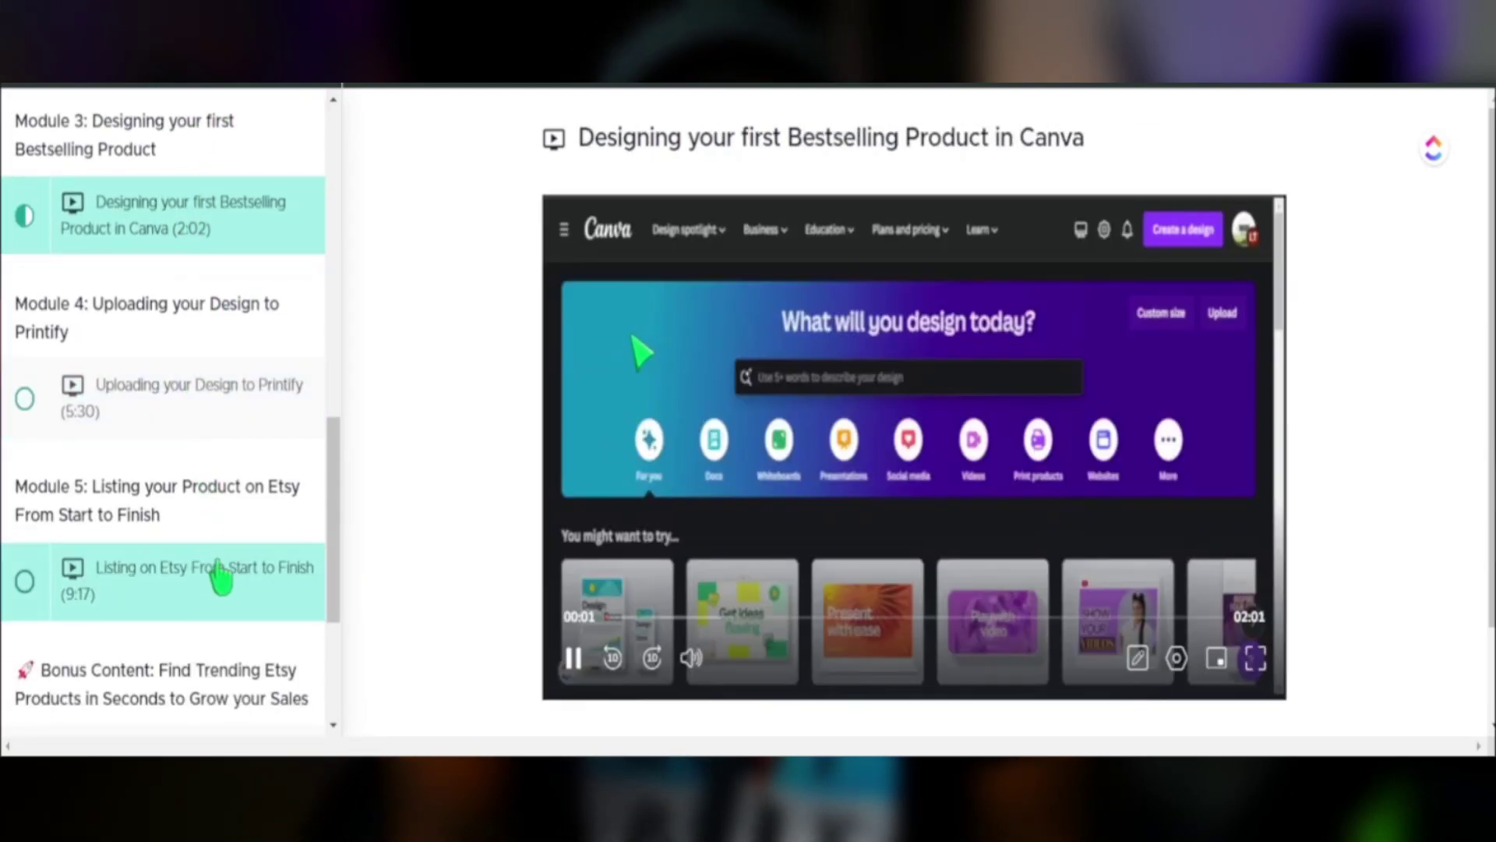